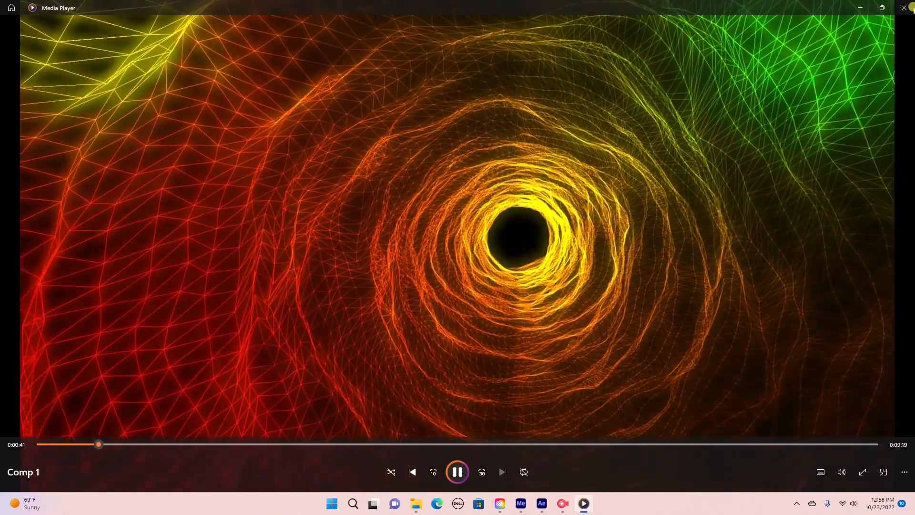
Close the video preview, minimize the file window, and switch to After Effects with its window maximized.
left_click(870, 7)
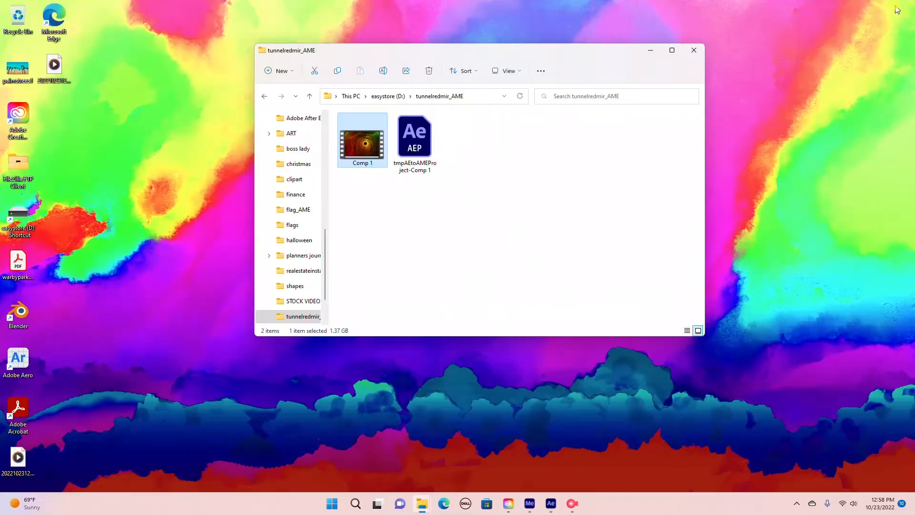
left_click(652, 56)
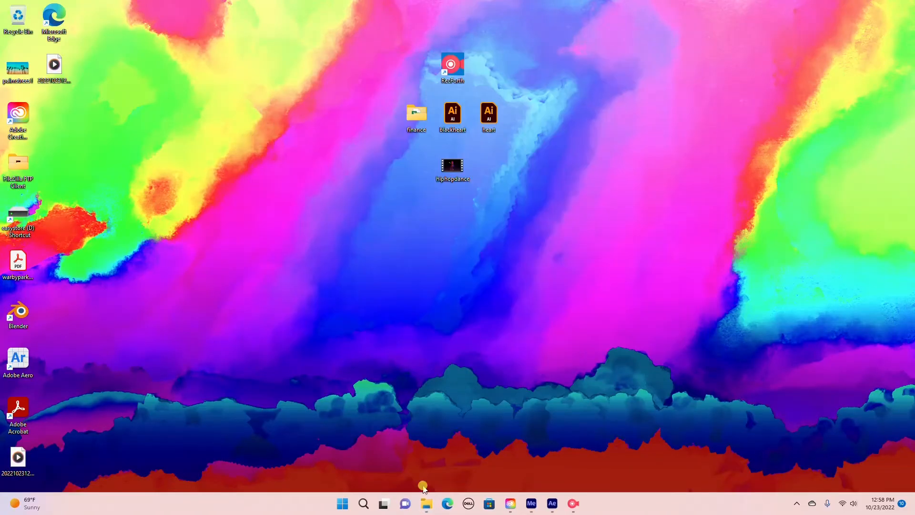
left_click(552, 503)
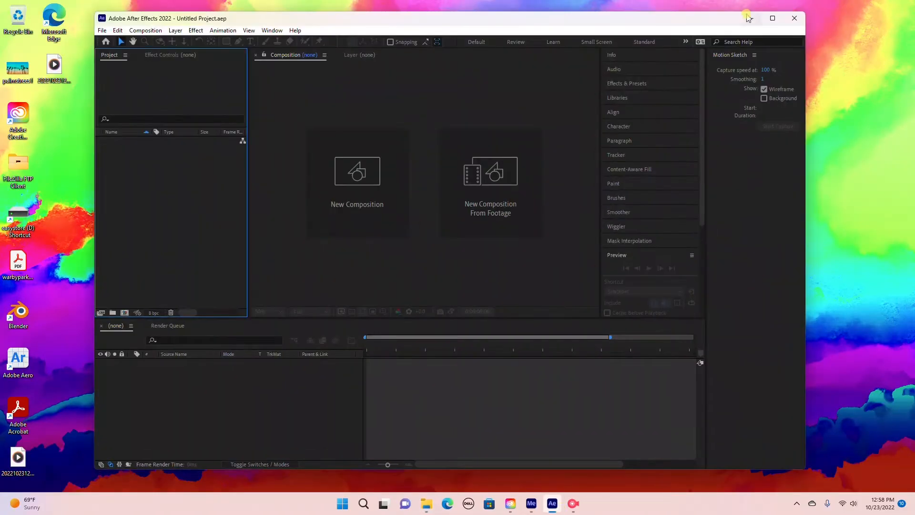
double_click(109, 17)
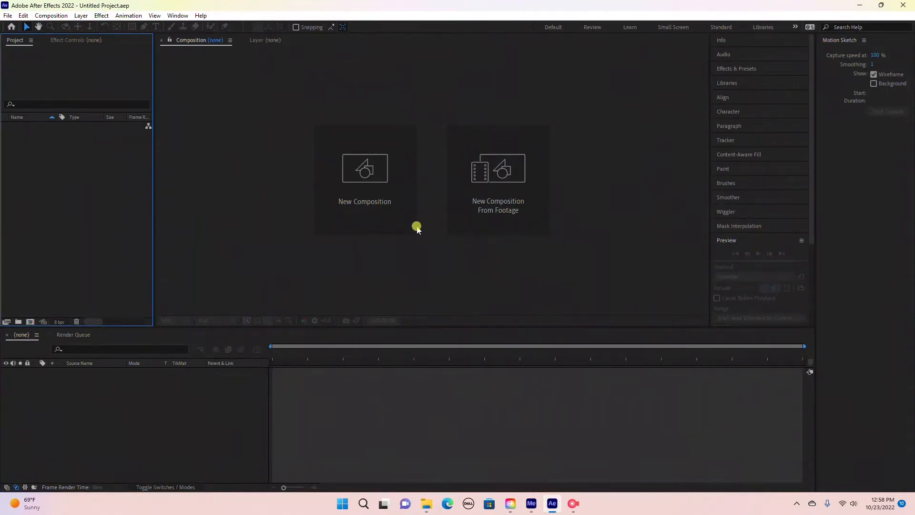
Create a composition named tunnel with the HDTV 1080 29.97 preset and a duration of 0;10;00;00.
left_click(375, 180)
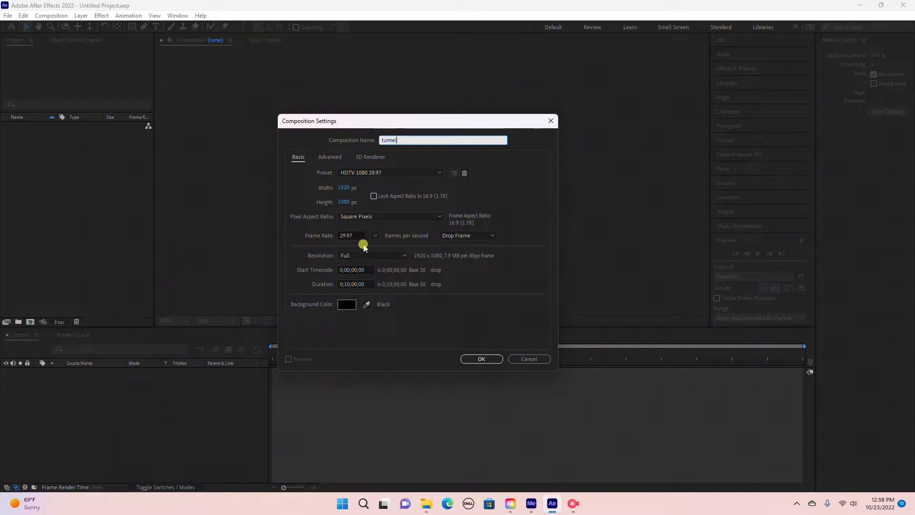
left_click_drag(344, 281, 377, 290)
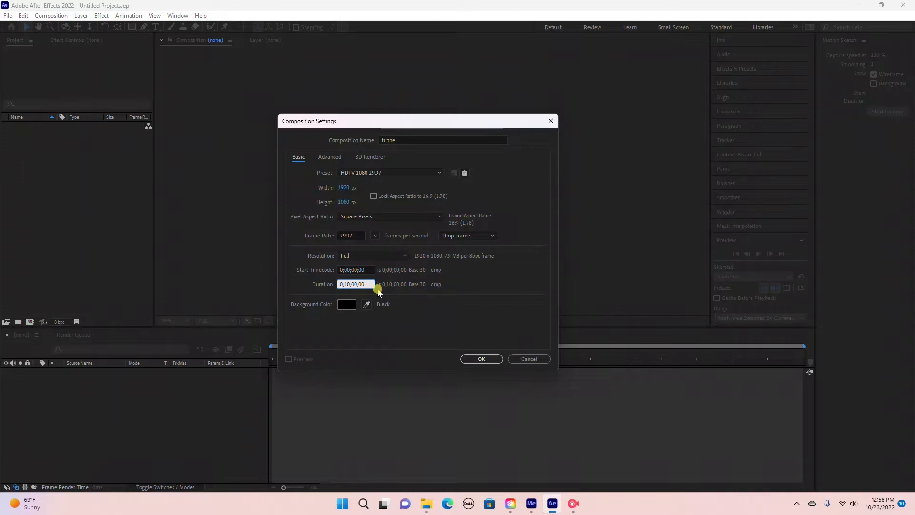
left_click(418, 312)
left_click(475, 358)
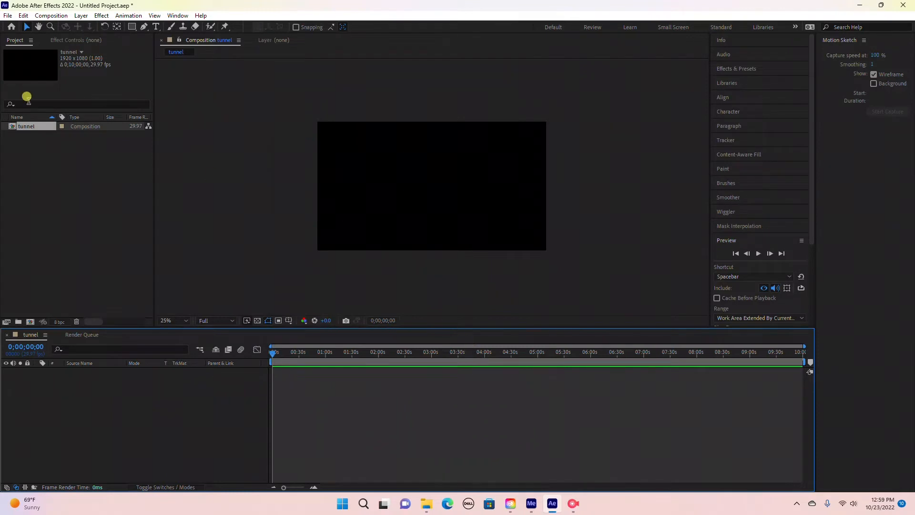
Add a black 1920 x 1080 solid layer named bg.
left_click(81, 15)
mouse_move(82, 27)
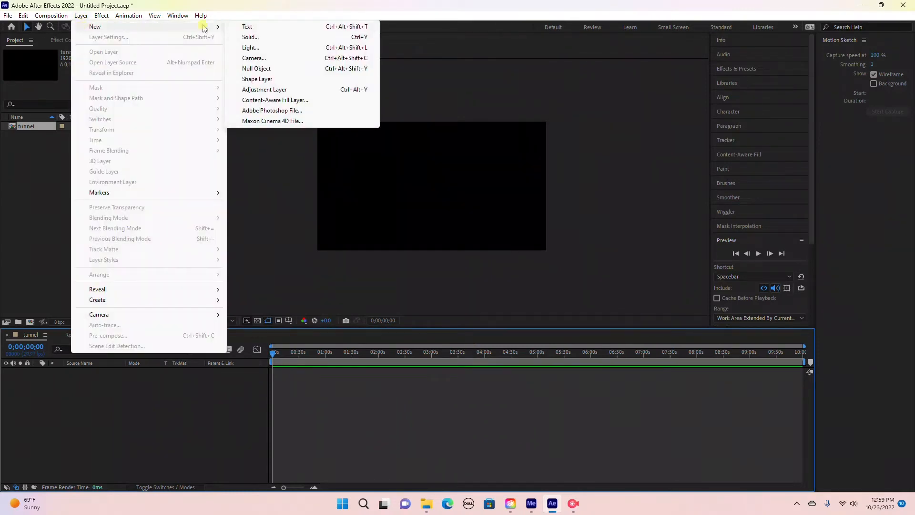
left_click(247, 37)
type("bg")
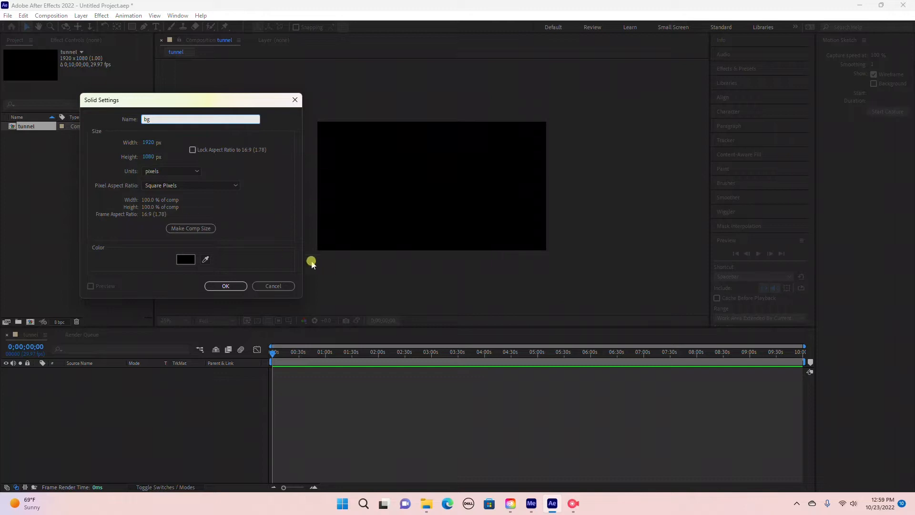
left_click(181, 259)
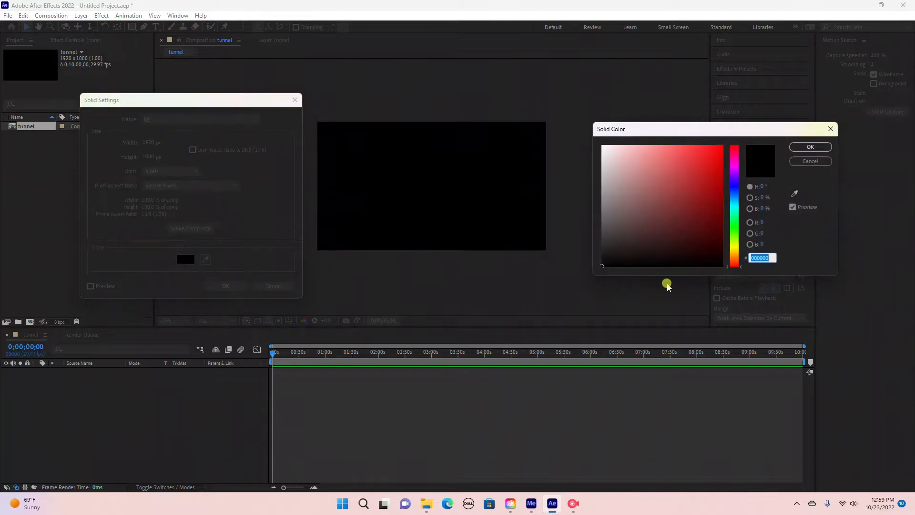
left_click(601, 263)
left_click(812, 147)
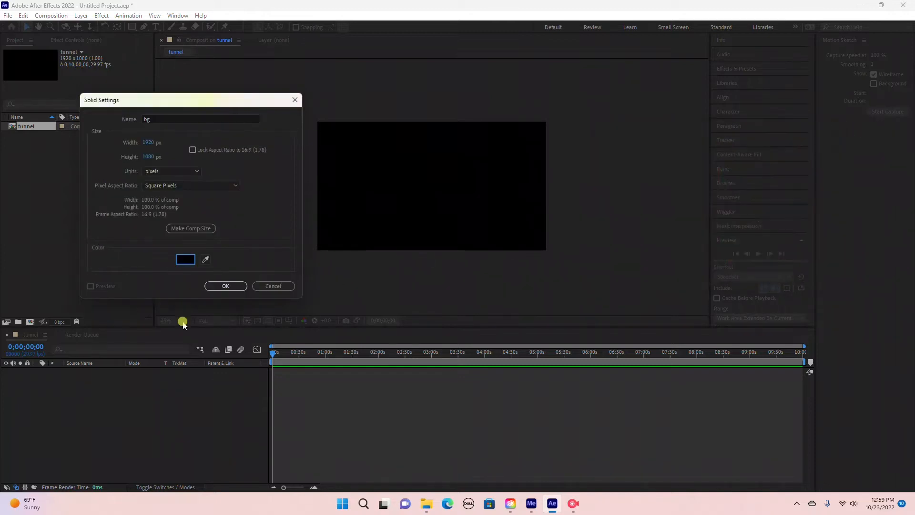
left_click(225, 286)
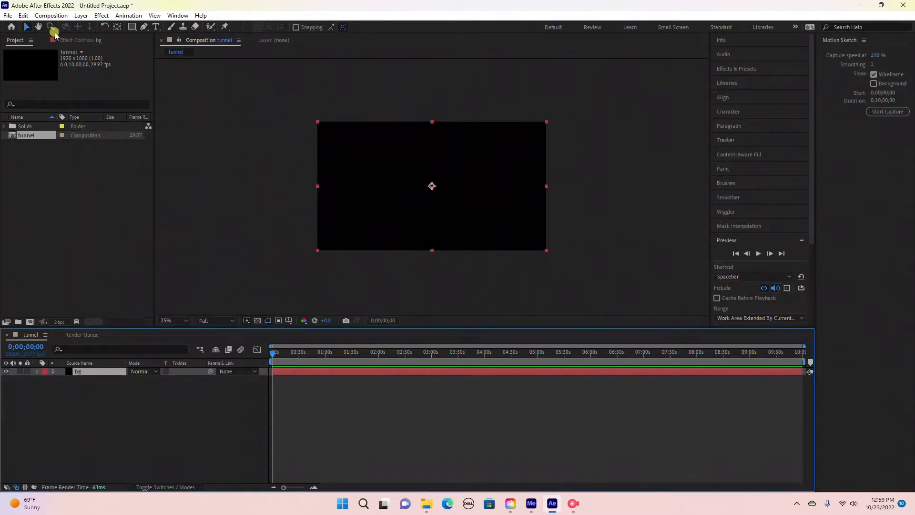
Add a second black 1920 x 1080 solid layer named tunnel above the bg layer.
left_click(81, 15)
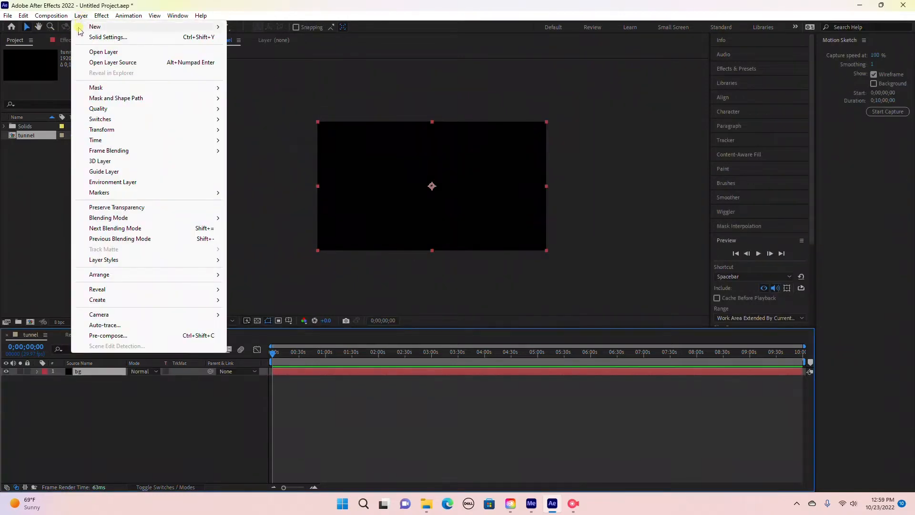
mouse_move(209, 27)
left_click(243, 37)
type("tunnel")
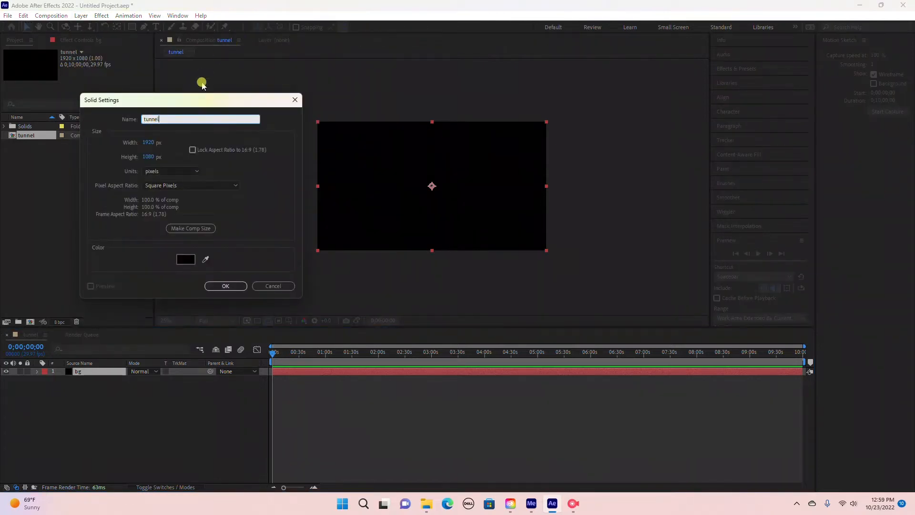
left_click(225, 286)
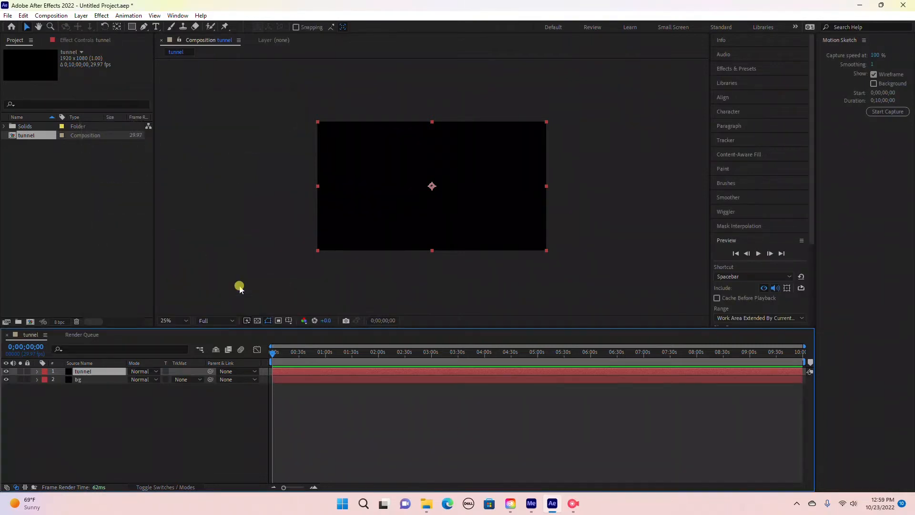
Apply the RG Trapcode Mir 3 effect to the tunnel solid.
left_click(99, 15)
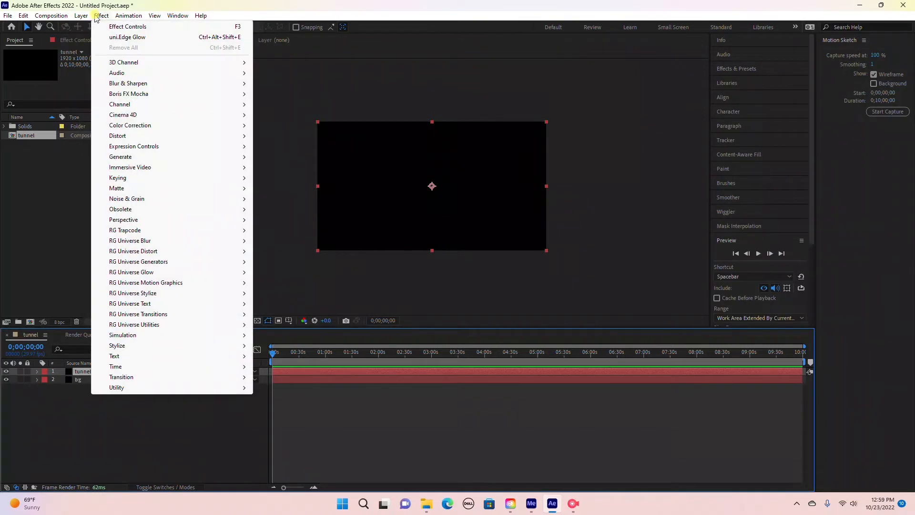
mouse_move(122, 231)
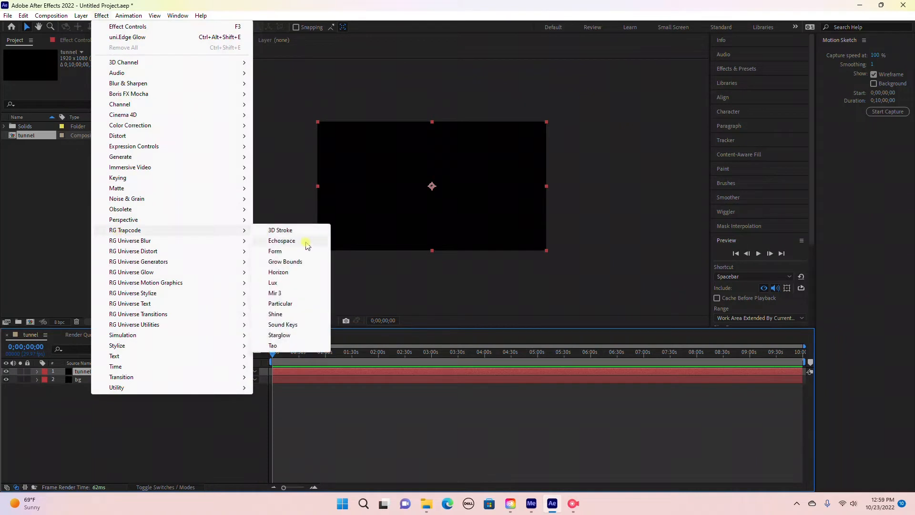
left_click(275, 293)
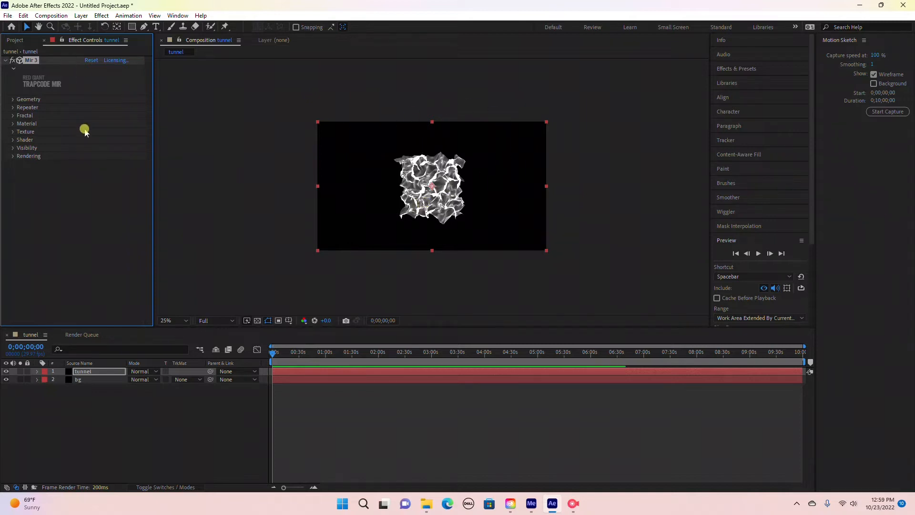
Add a two-node camera with the 35mm preset.
left_click(81, 15)
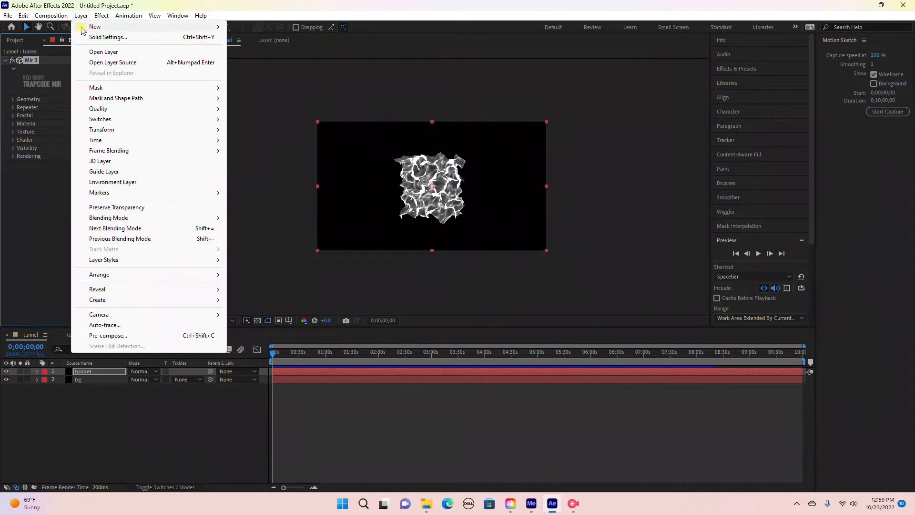
mouse_move(109, 26)
left_click(249, 57)
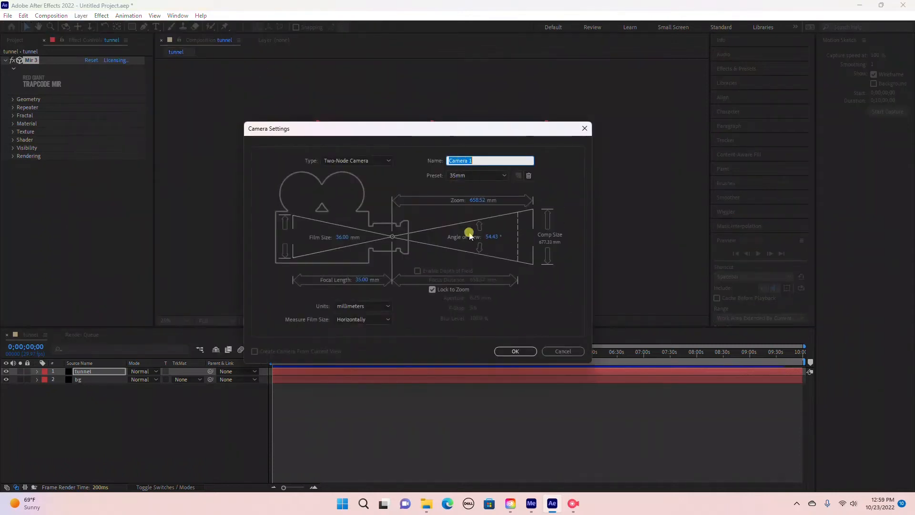
left_click(482, 175)
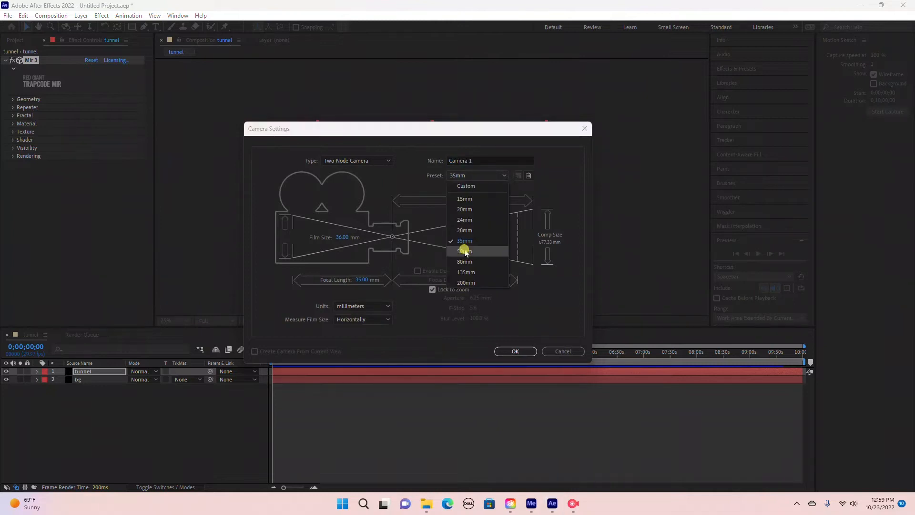
left_click(466, 240)
left_click(515, 350)
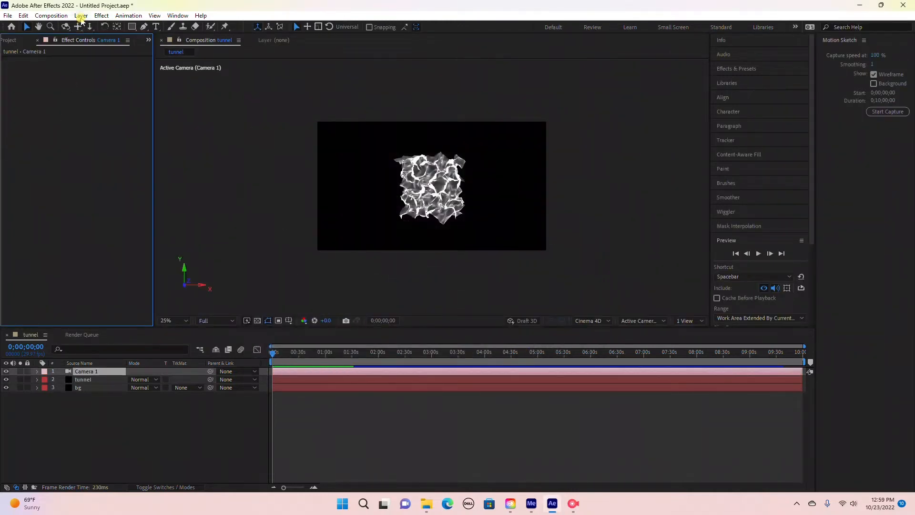
Add a point light with the dark orange color 4E2506, 150% intensity and no falloff.
left_click(81, 16)
mouse_move(93, 27)
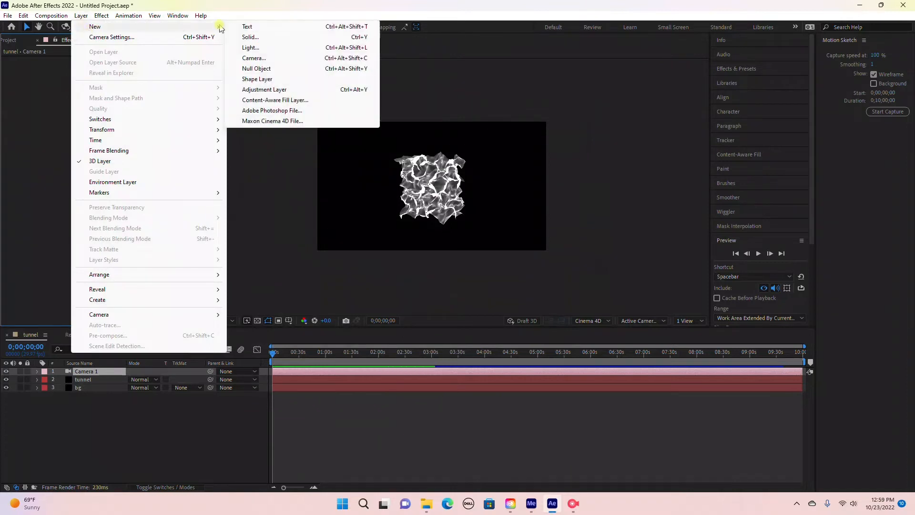
left_click(253, 51)
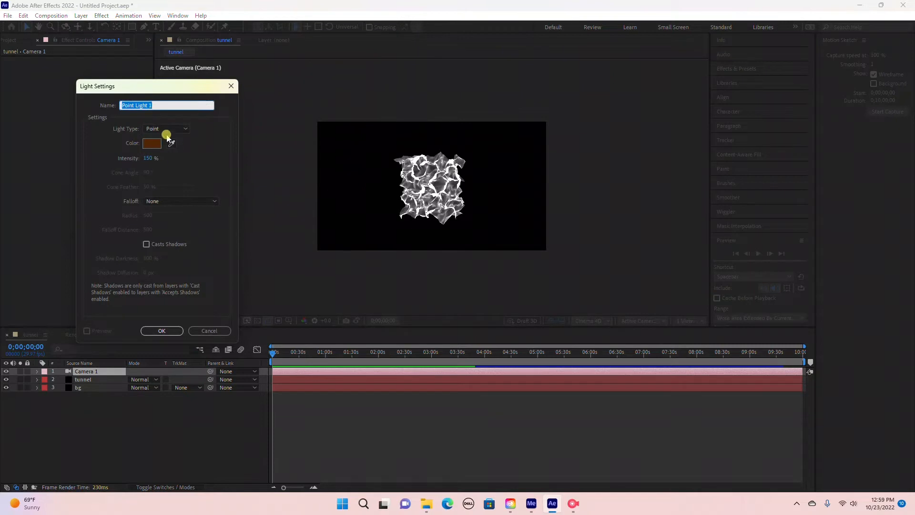
left_click(151, 142)
left_click(715, 232)
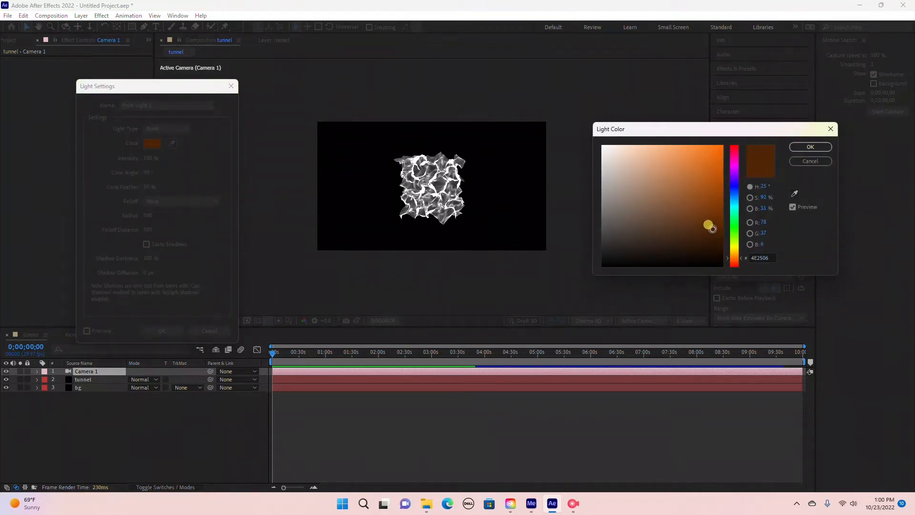
left_click(796, 146)
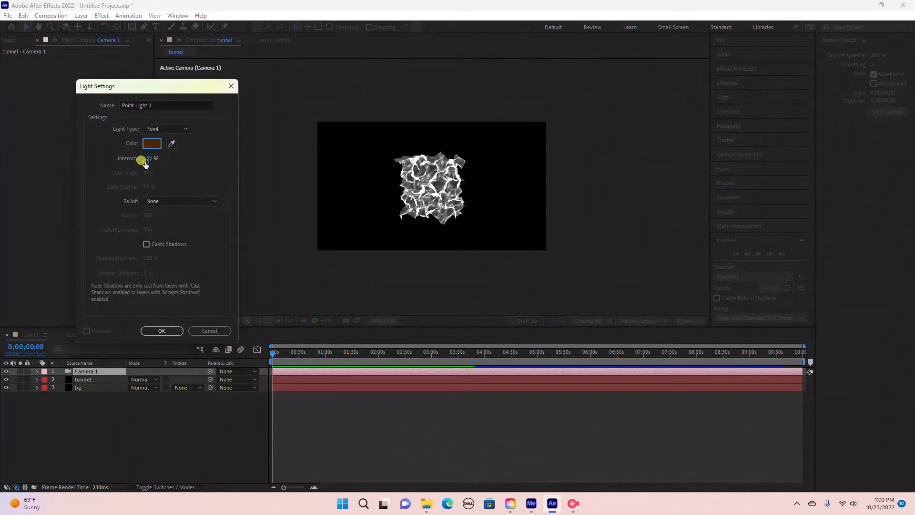
left_click(173, 331)
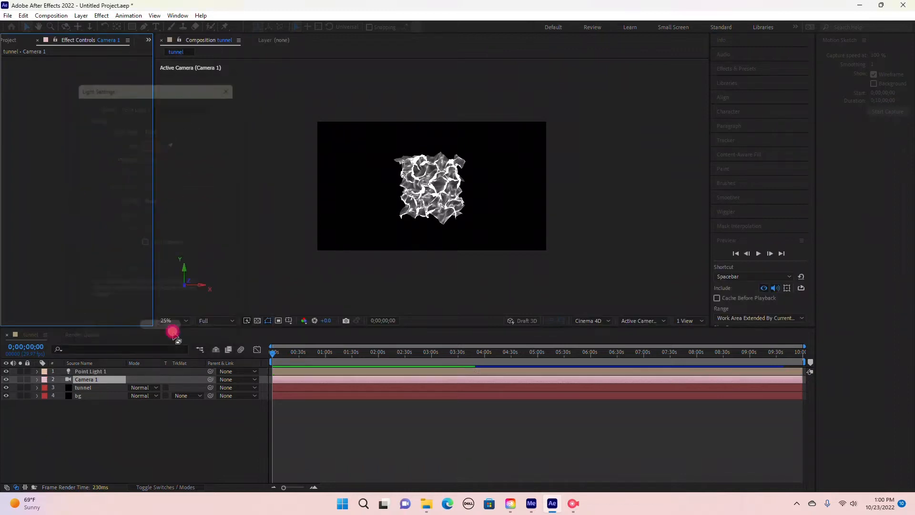
Move the point light to the upper-left corner of the composition frame.
key("period")
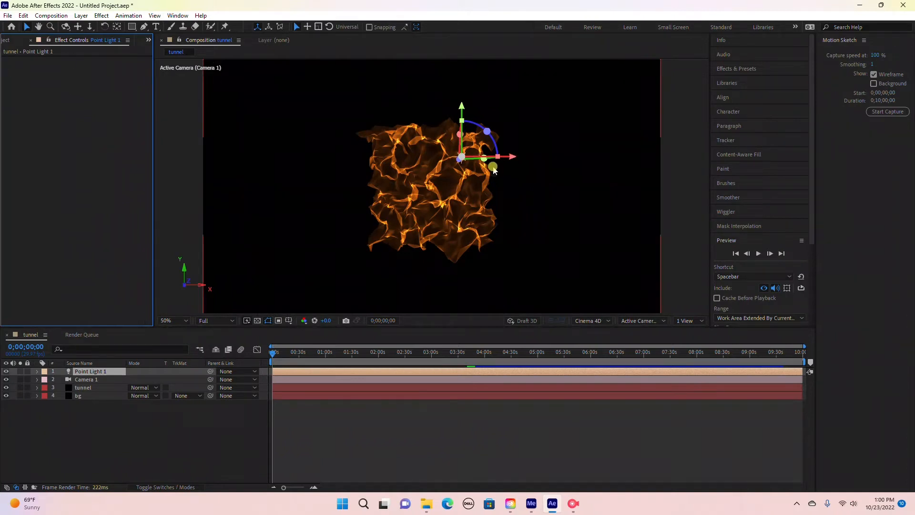
left_click_drag(513, 157, 318, 165)
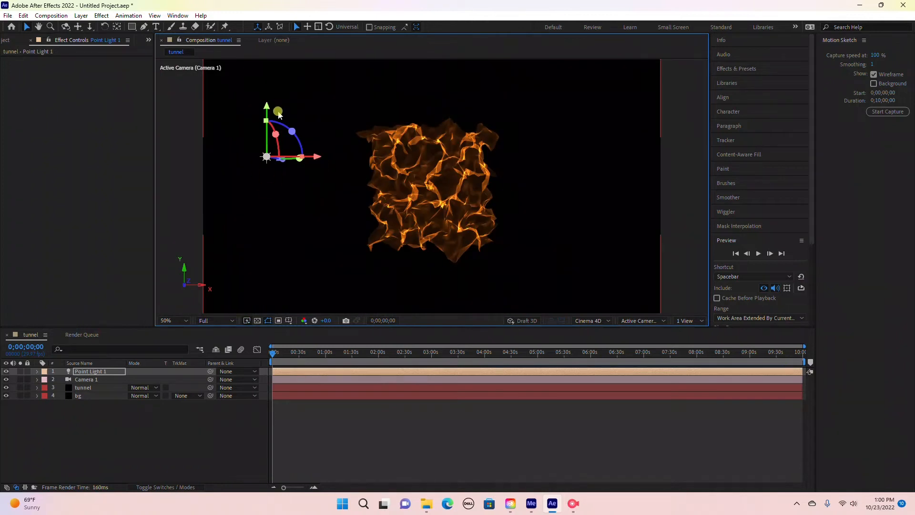
key("comma")
mouse_move(349, 146)
left_mouse_down()
mouse_move(347, 114)
mouse_move(362, 138)
left_mouse_up()
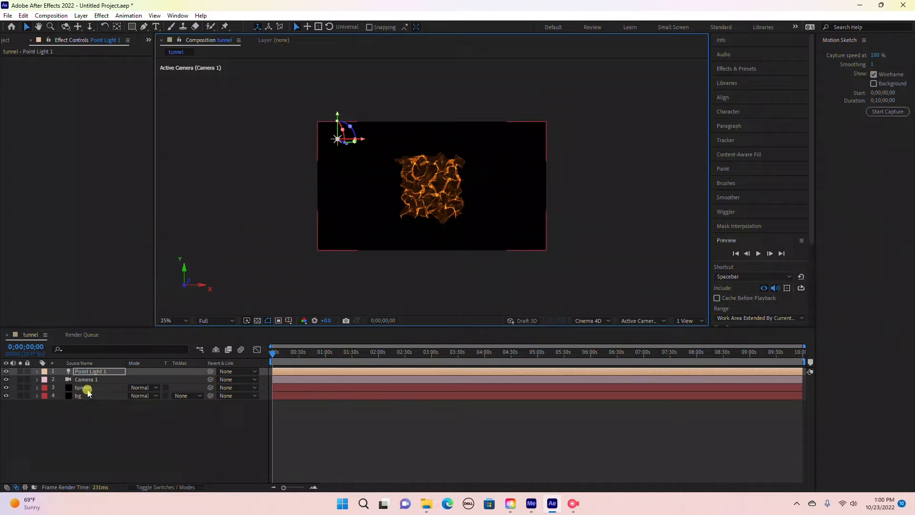
Switch the tunnel layer's Mir 3 geometry size to XYZ Individual and set Size X to 3390.
left_click(79, 388)
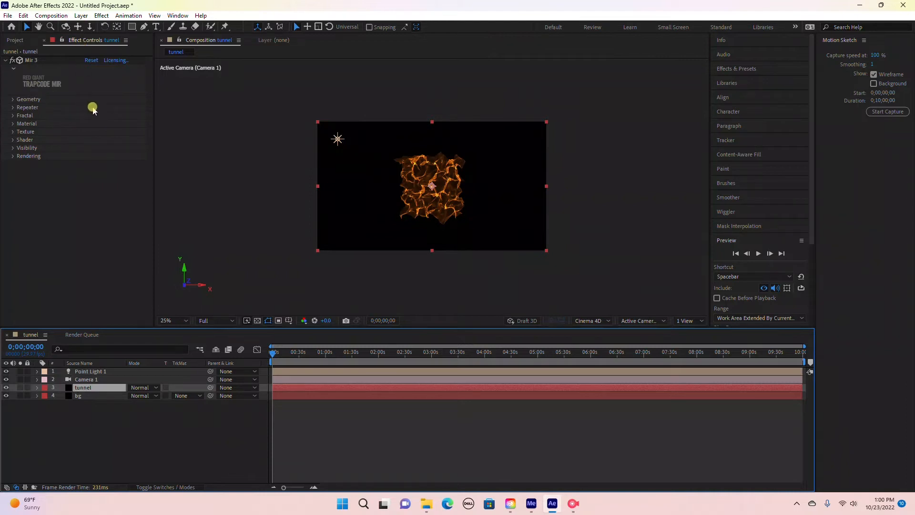
left_click(13, 99)
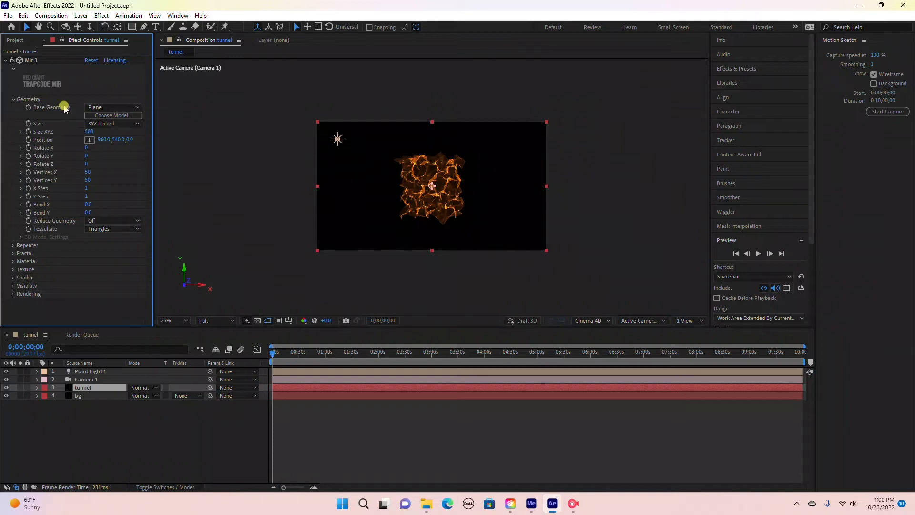
left_click(89, 125)
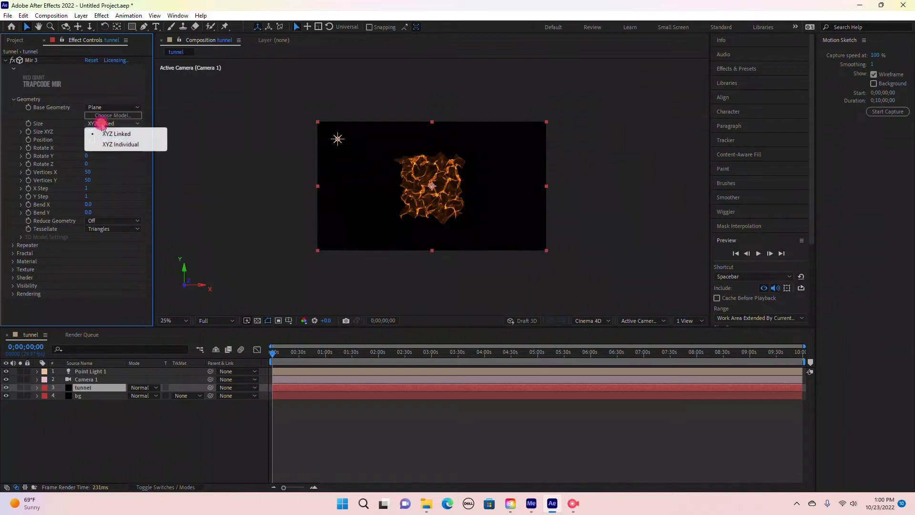
left_click(114, 145)
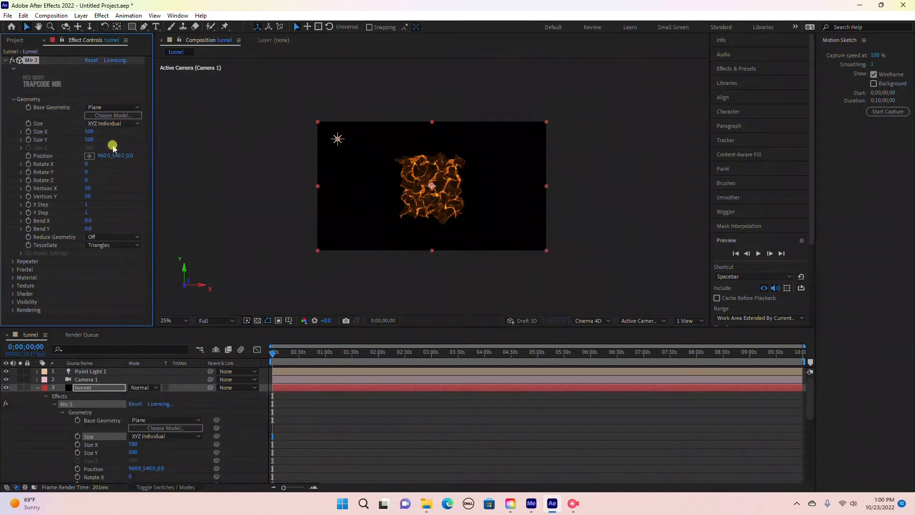
left_click(88, 132)
type("3390")
left_click(109, 138)
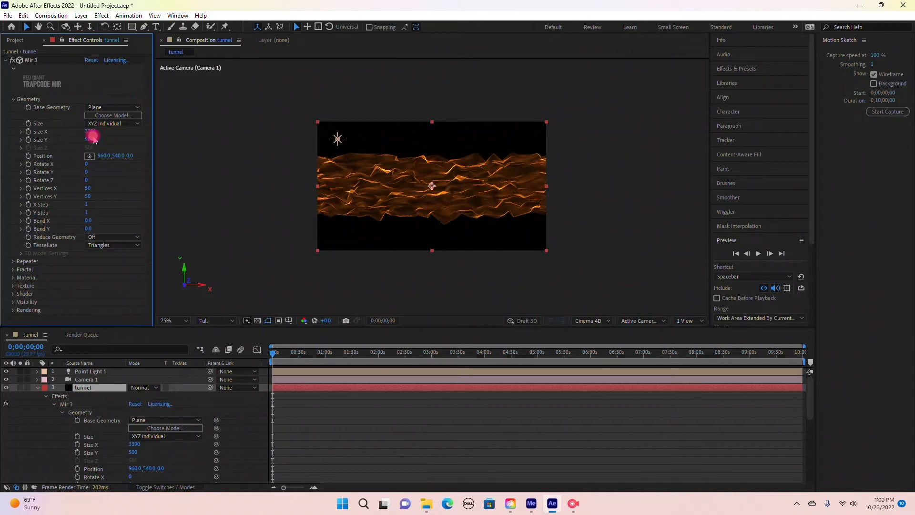
Set the tunnel's Mir 3 geometry Size Y to 1200 and both Vertices X and Vertices Y to 150.
left_click(91, 140)
left_click(140, 139)
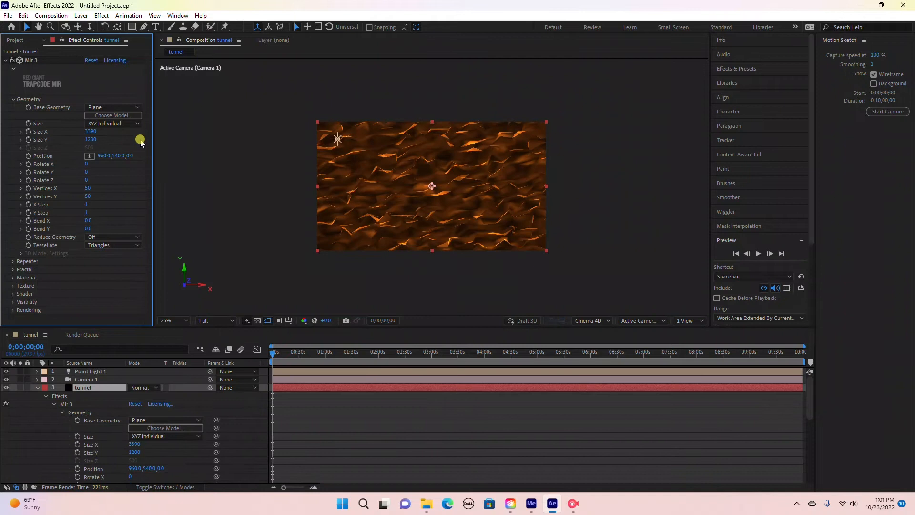
left_click(87, 188)
type("150")
left_click(116, 200)
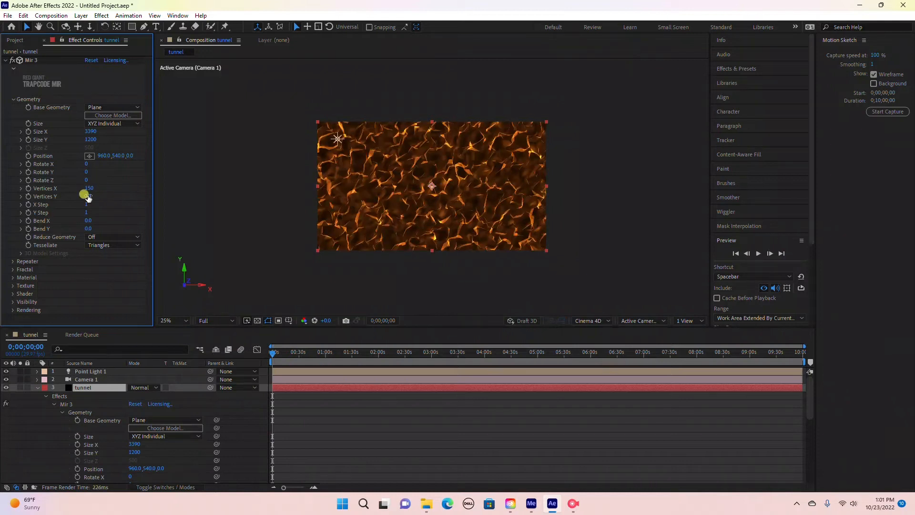
left_click(87, 195)
type("150")
left_click(124, 196)
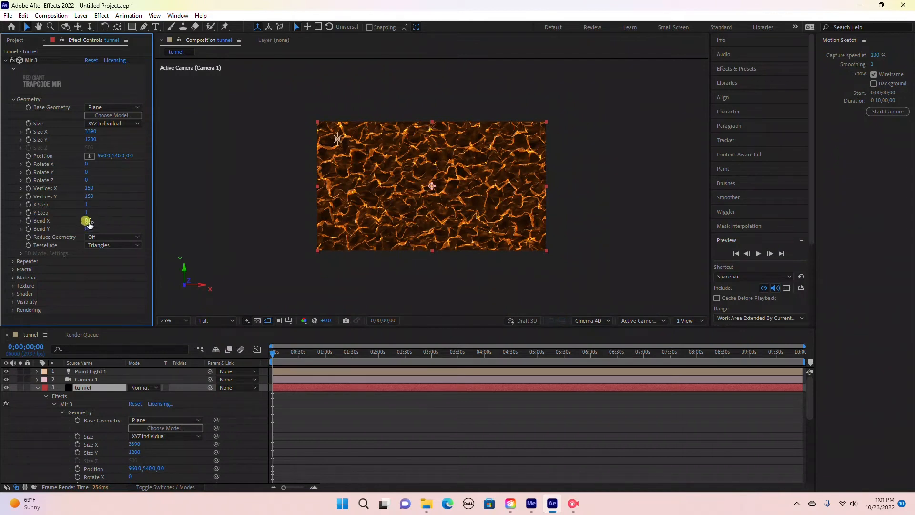
Set the geometry's Bend X to 0.5 and orbit the camera to look straight down the inside of the tunnel.
left_click(88, 221)
type(".5")
key("Return")
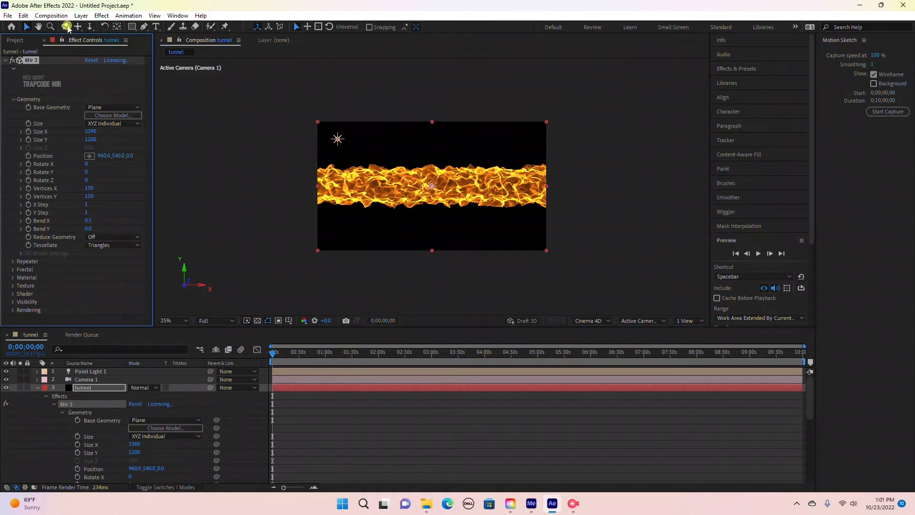
left_click(66, 27)
left_click_drag(327, 180, 404, 181)
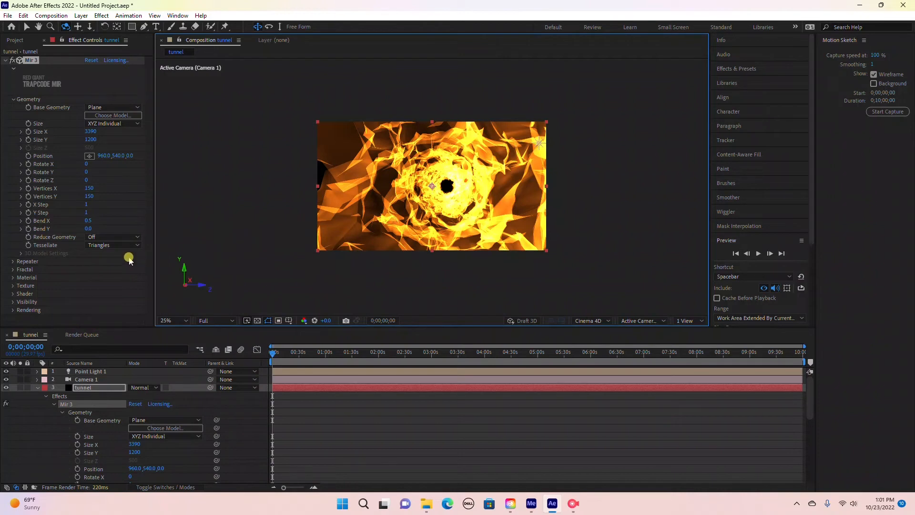
Set the Mir 3 Fractal Amplitude to 20 and its Frequency to 500.
left_click(13, 269)
scroll(13, 270, "down", 5)
left_click(90, 167)
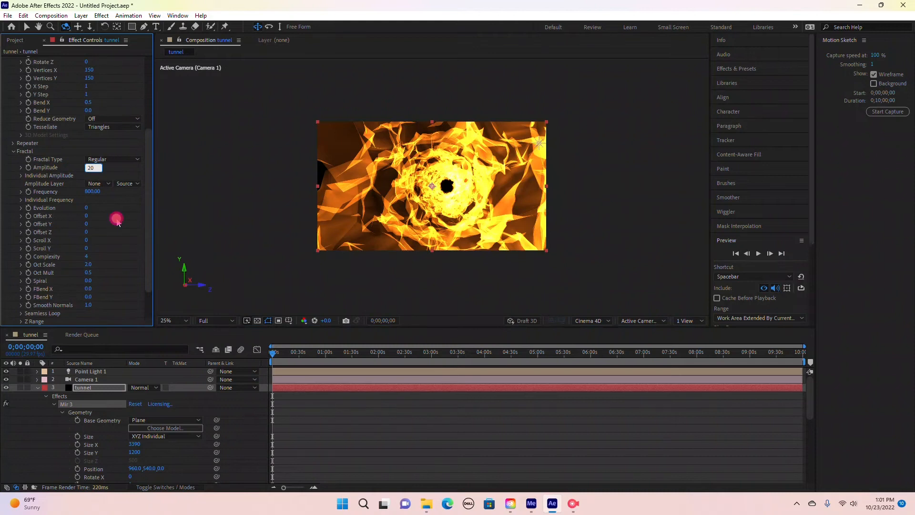
type("20")
key("Return")
left_click(92, 191)
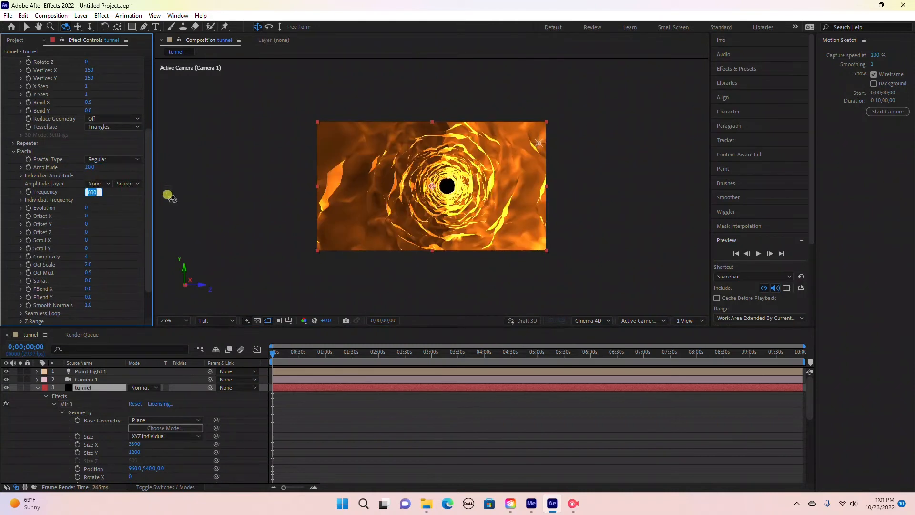
type("500")
key("Return")
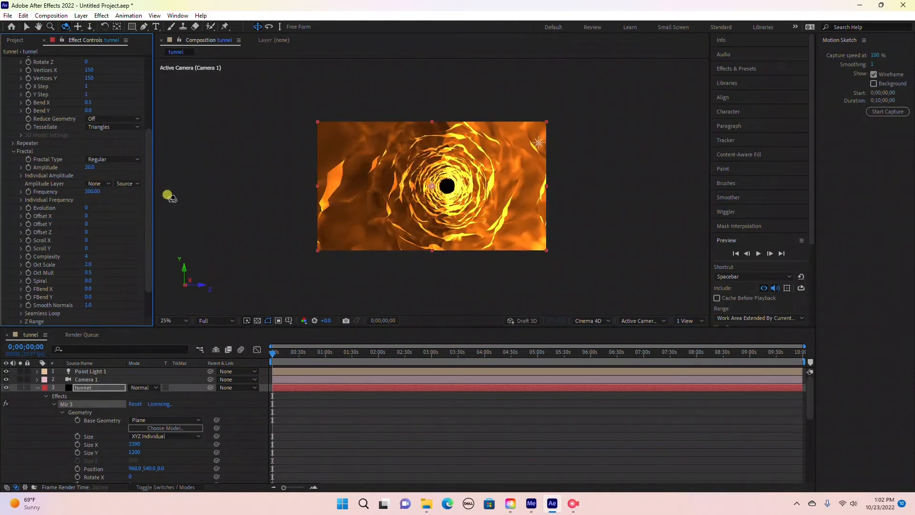
scroll(107, 214, "down", 2)
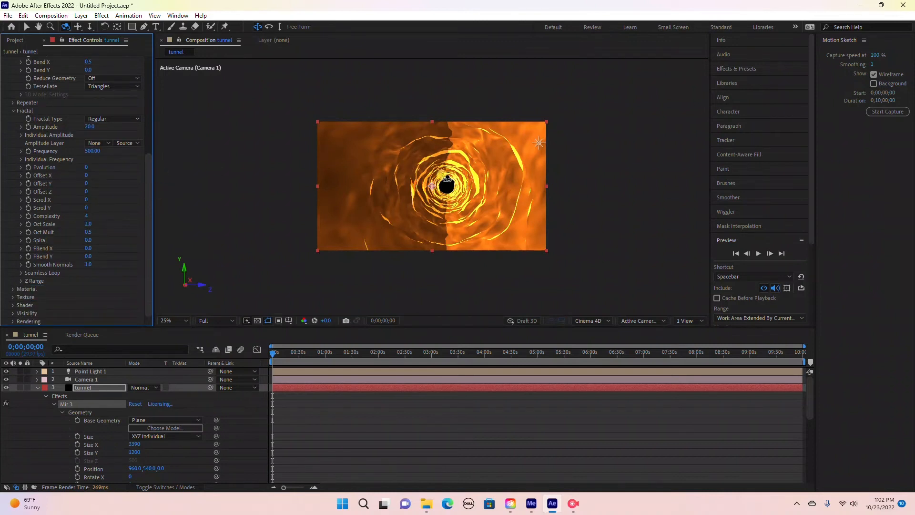
left_click(12, 111)
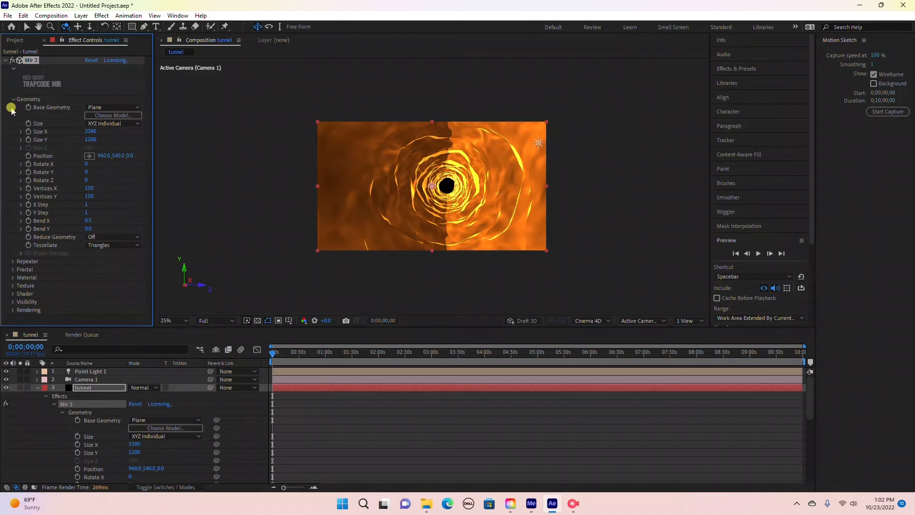
left_click(12, 100)
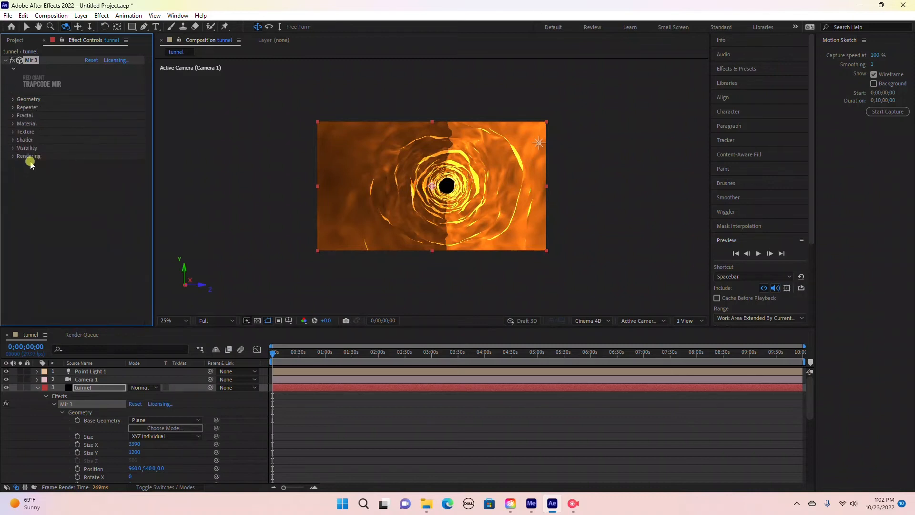
Change the Mir 3 Material color to magenta DF15C5.
left_click(12, 123)
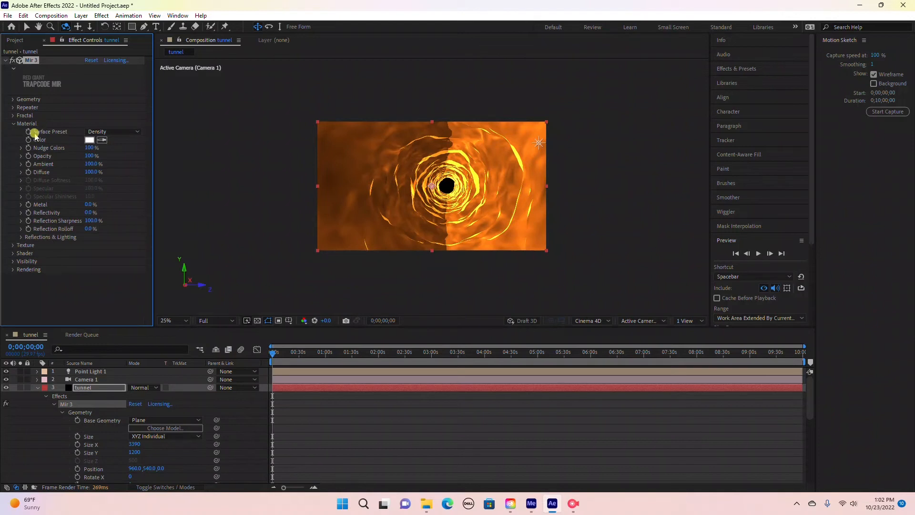
left_click(90, 140)
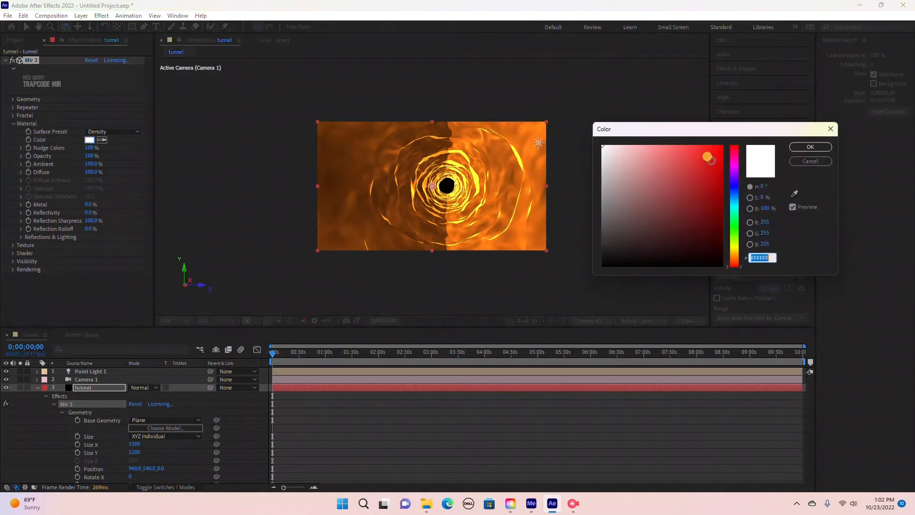
left_click(711, 160)
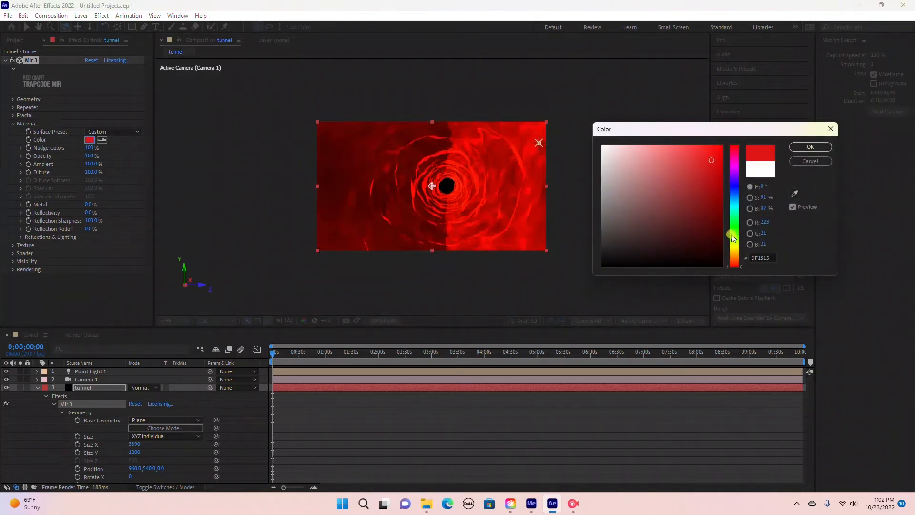
left_click(734, 163)
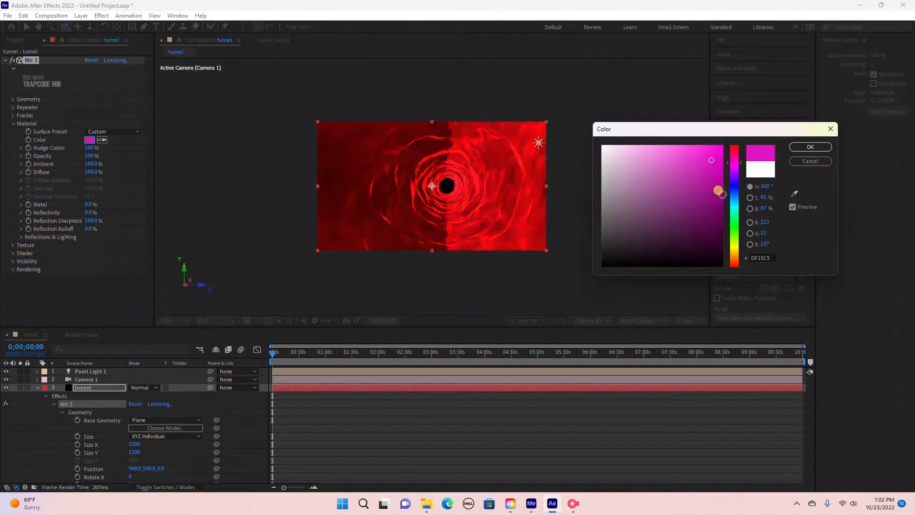
key("Return")
Set the Mir 3 Shader's Draw mode to Wireframe, keeping the Density shader.
left_click(12, 140)
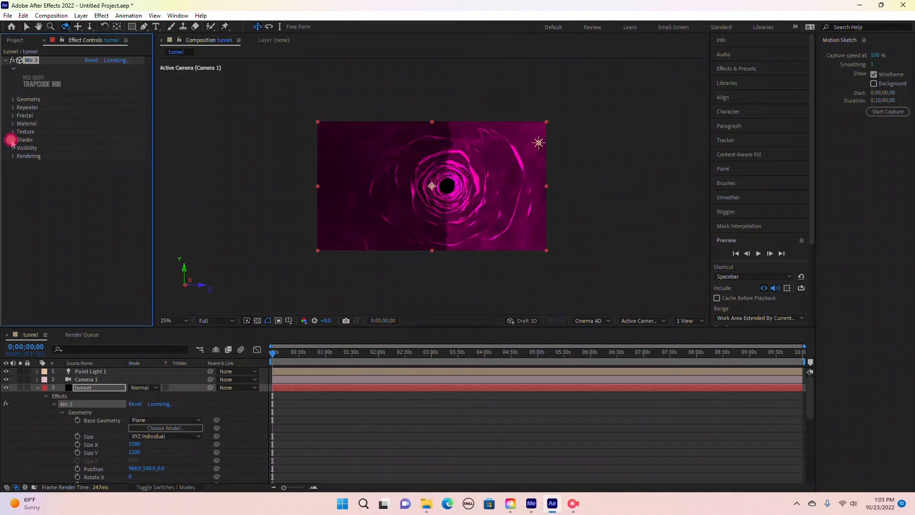
left_click(100, 148)
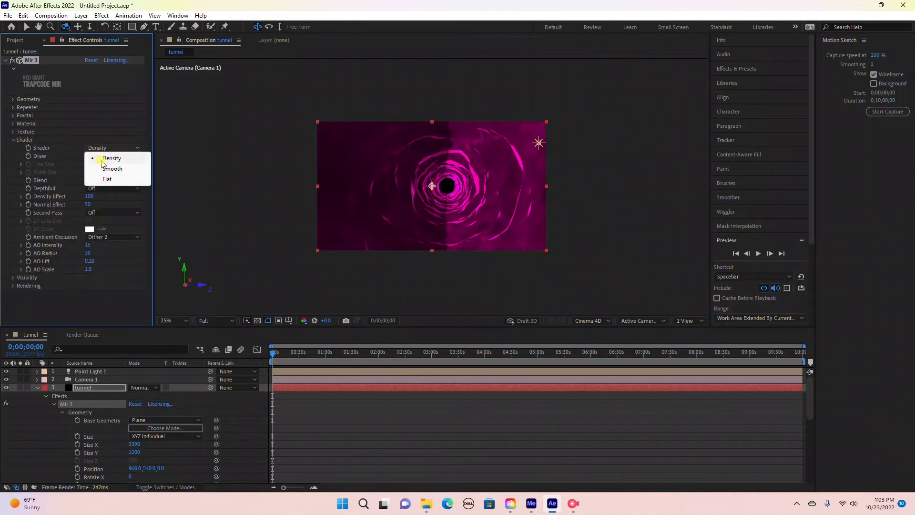
left_click(101, 158)
left_click(104, 155)
left_click(107, 176)
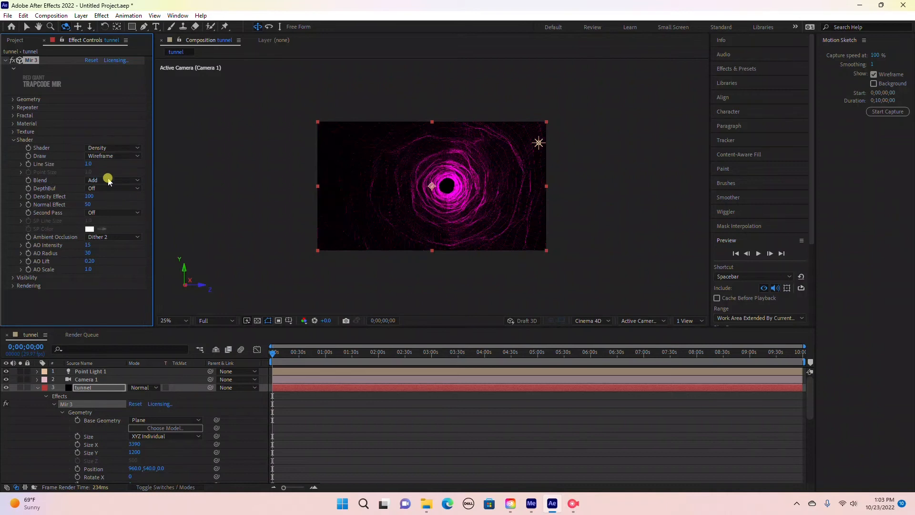
Change the point light's color to the very dark orange 270D02.
left_click(36, 387)
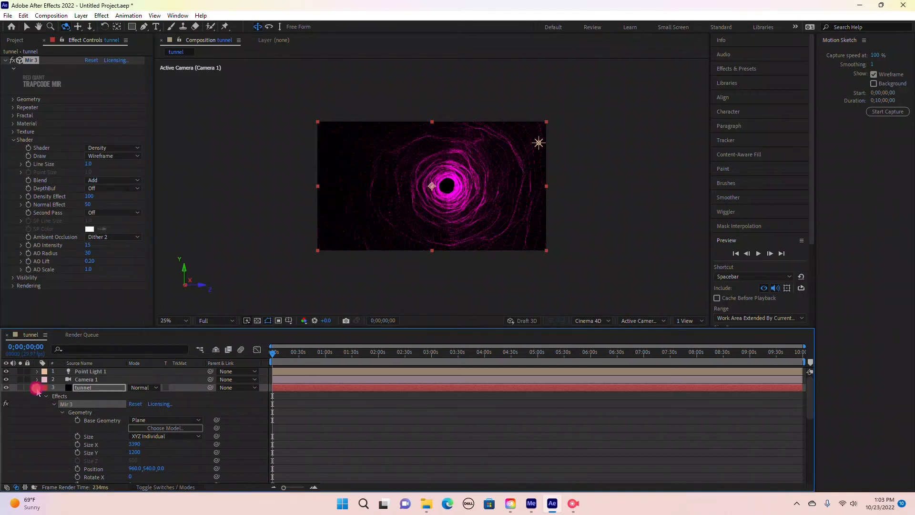
double_click(79, 371)
left_click(152, 143)
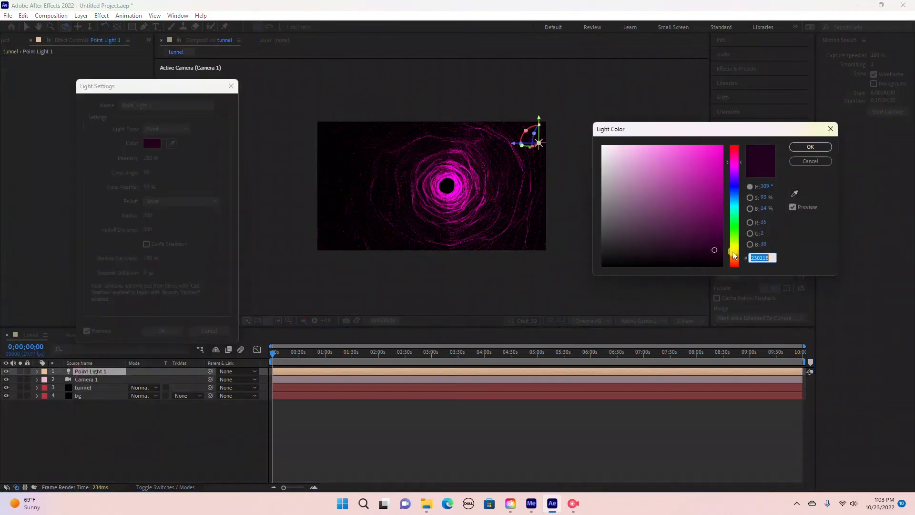
left_click(734, 261)
left_click(718, 248)
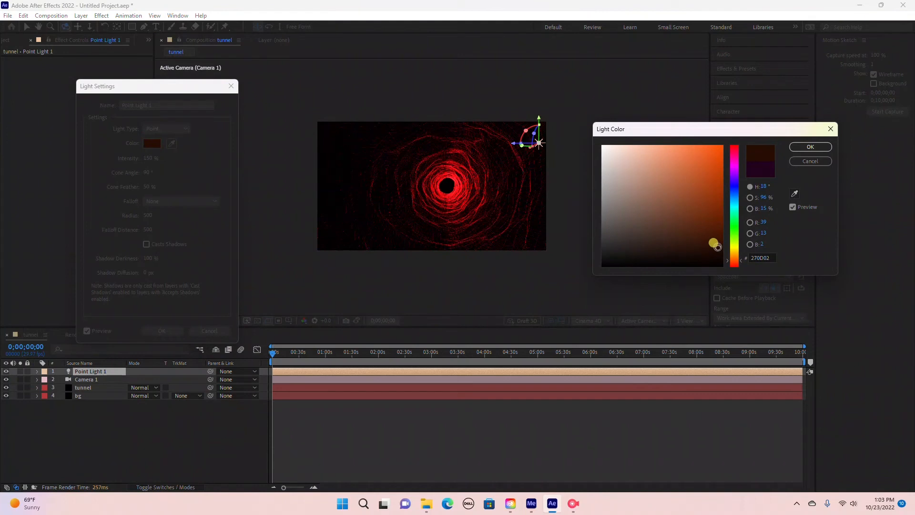
left_click(810, 147)
key("Return")
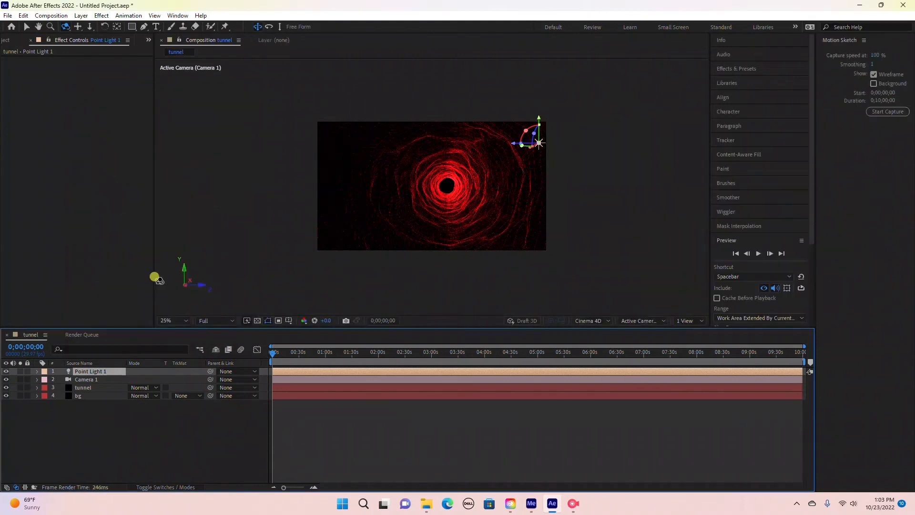
Shift the hue of the tunnel's Mir 3 Material color to orange.
left_click(113, 390)
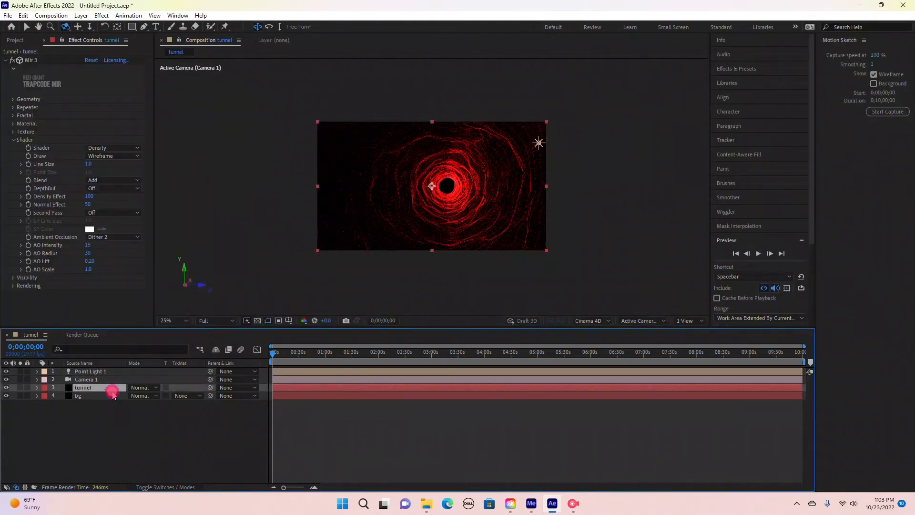
left_click(12, 124)
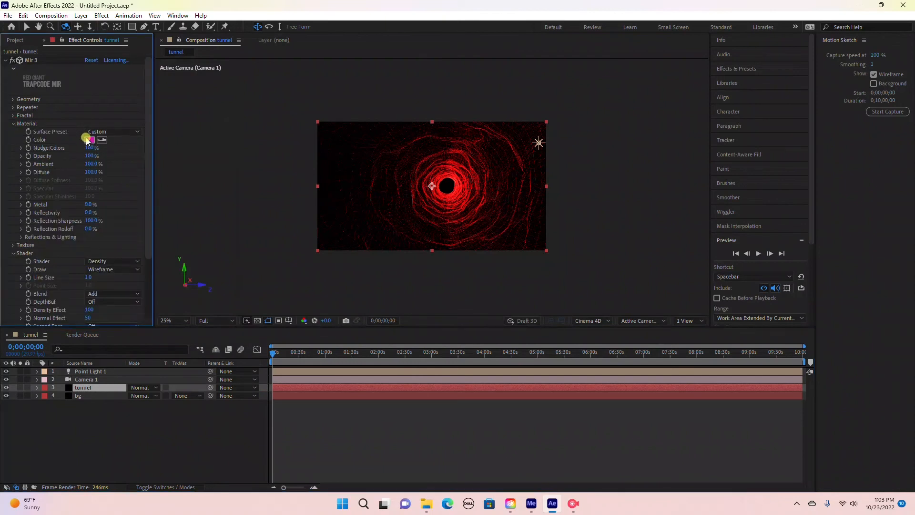
left_click(87, 140)
left_click(732, 251)
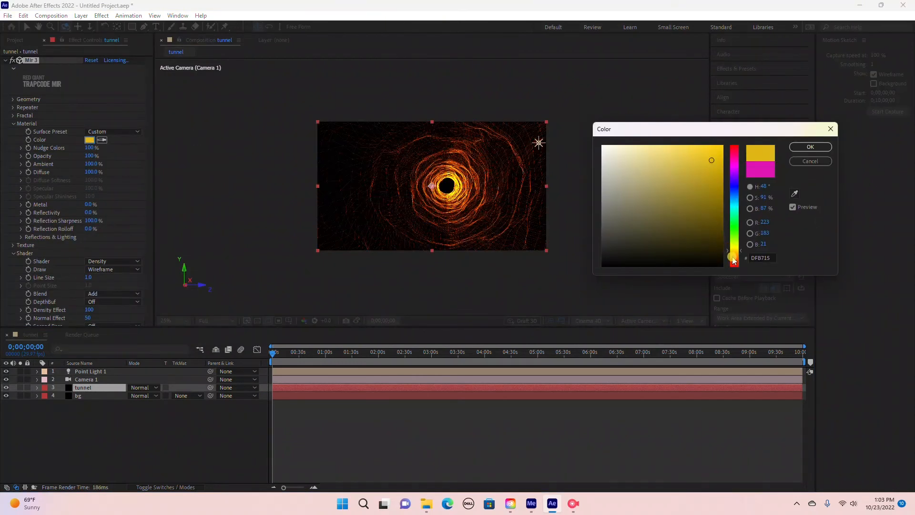
left_click(732, 257)
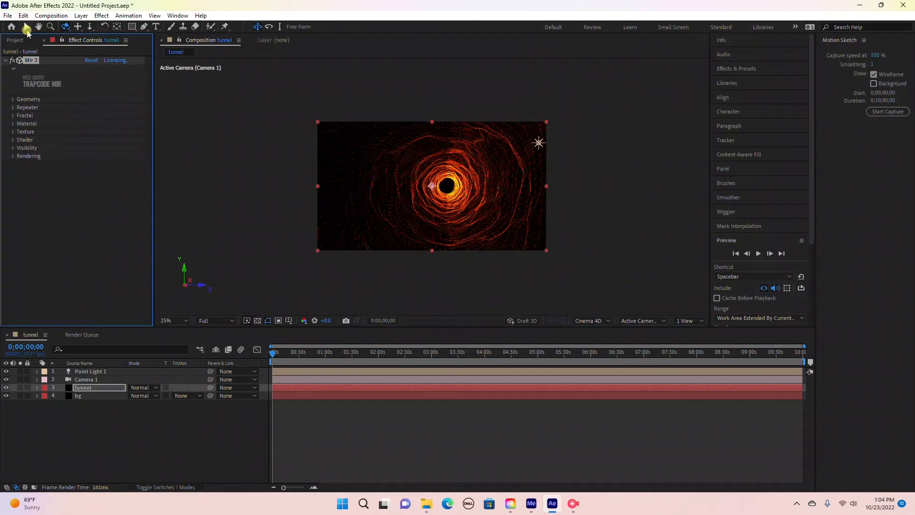
Start keyframing the Fractal Scroll X at the beginning of the timeline and set it to 45000 at 0;09;58;28.
left_click(24, 27)
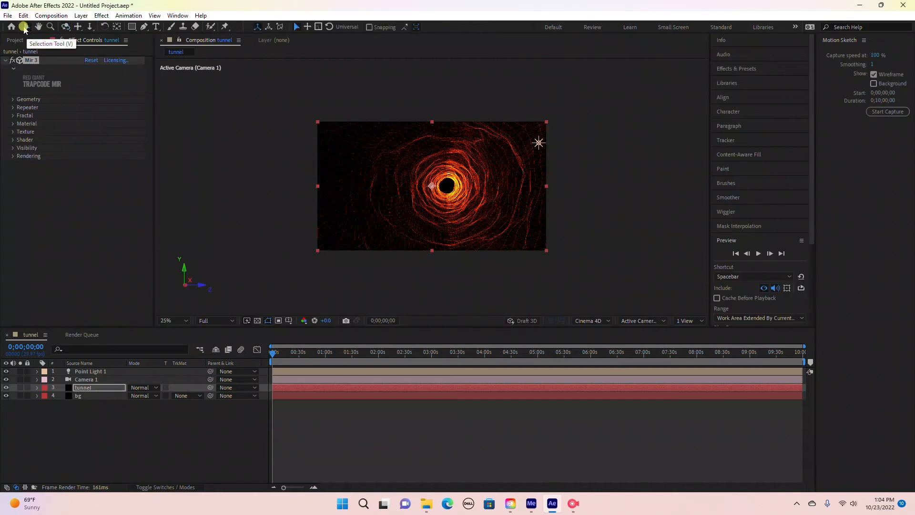
left_click(13, 115)
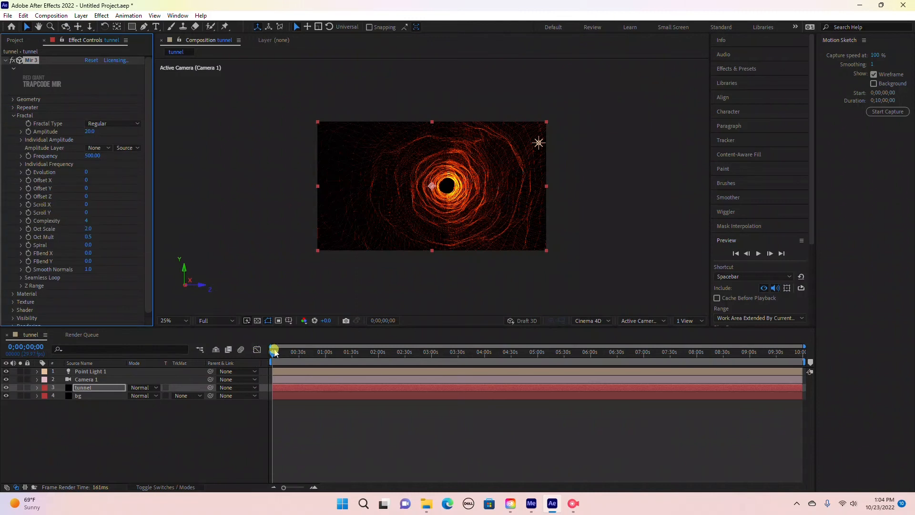
mouse_move(272, 354)
left_mouse_down()
mouse_move(280, 353)
mouse_move(265, 356)
left_mouse_up()
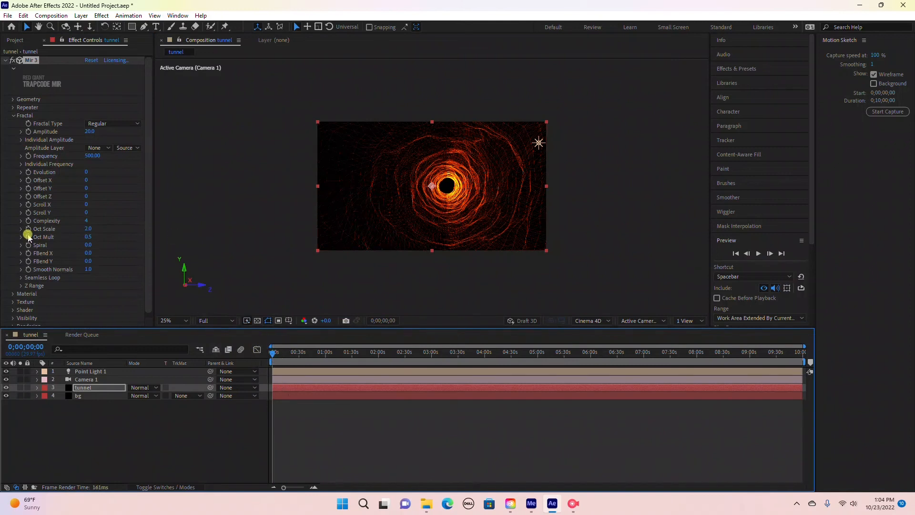
left_click(29, 204)
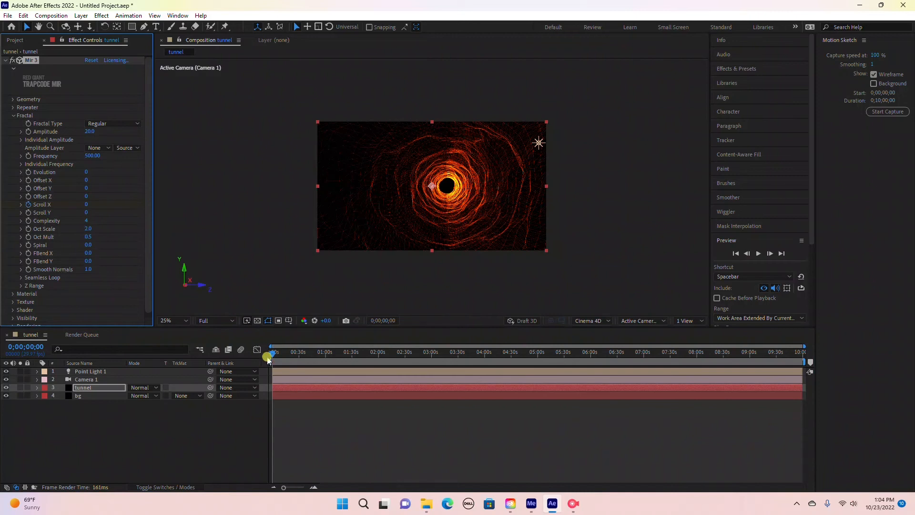
left_click_drag(276, 352, 803, 355)
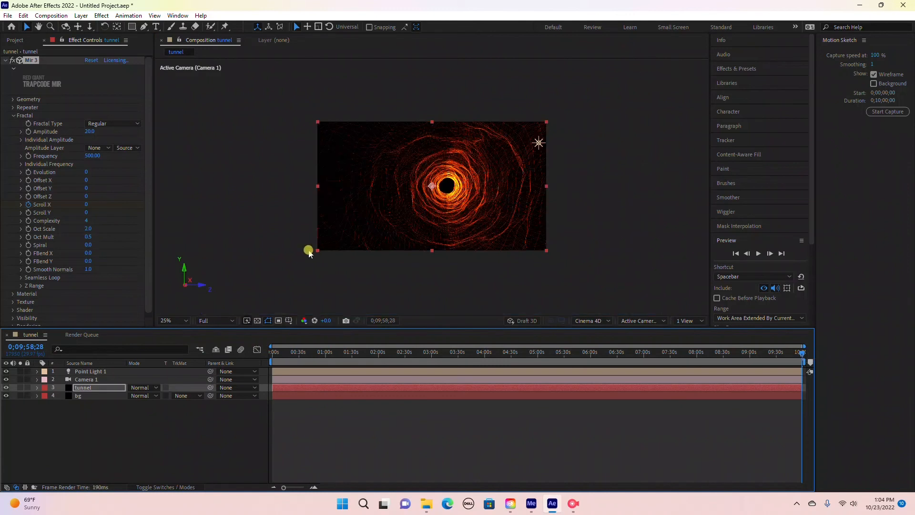
left_click(85, 204)
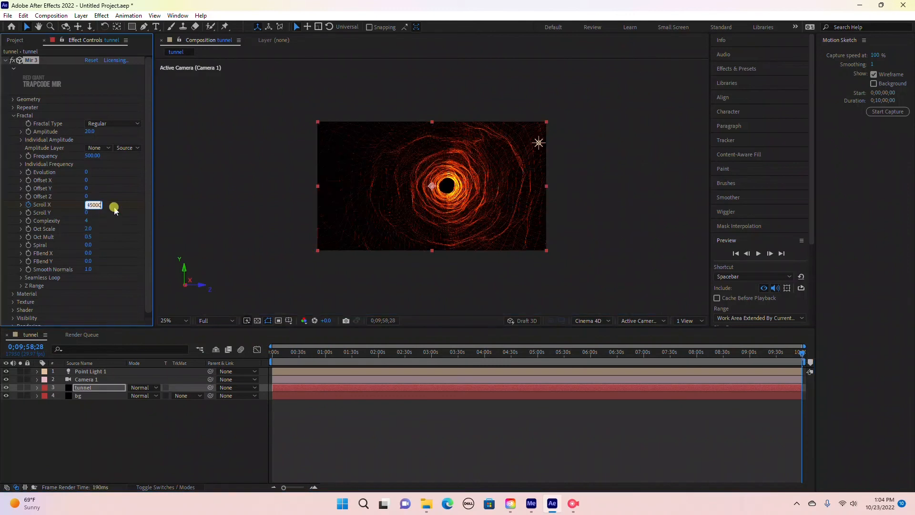
key("Return")
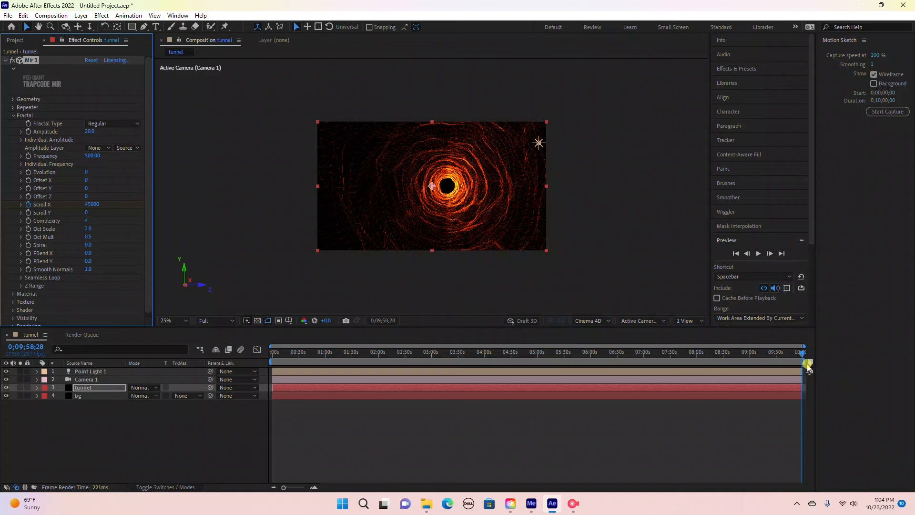
Set the Fractal Scroll X to -55000 at the composition's last frame, 0;09;59;29.
left_click(799, 355)
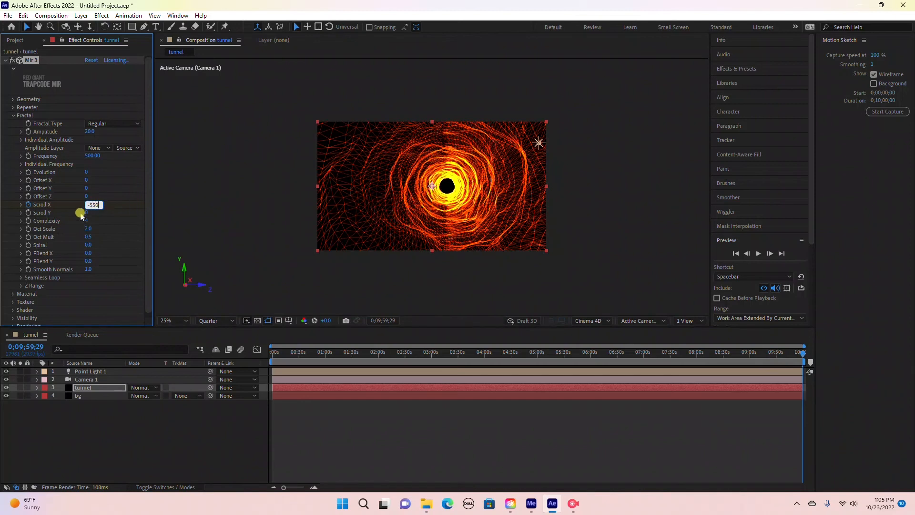
key("Return")
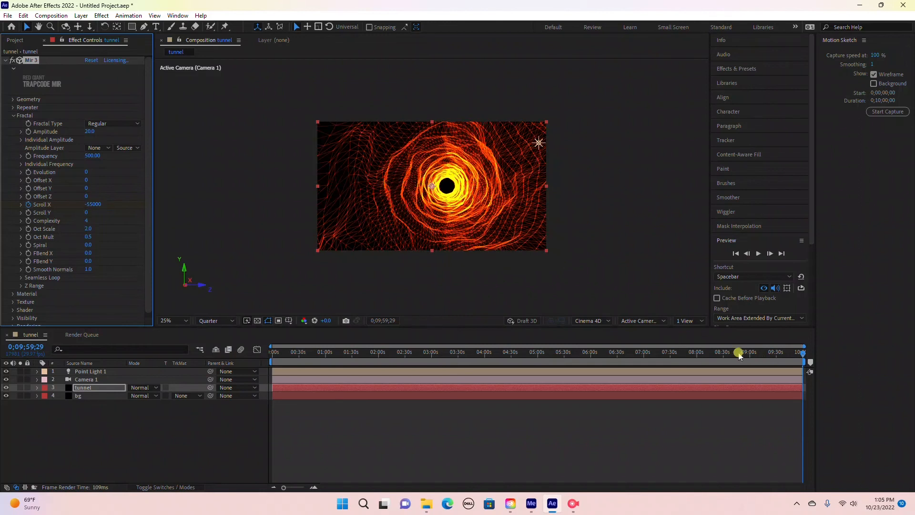
Return to the start of the timeline and apply the uni.Edge Glow effect to the tunnel layer.
left_click_drag(800, 355, 199, 340)
left_click(109, 388)
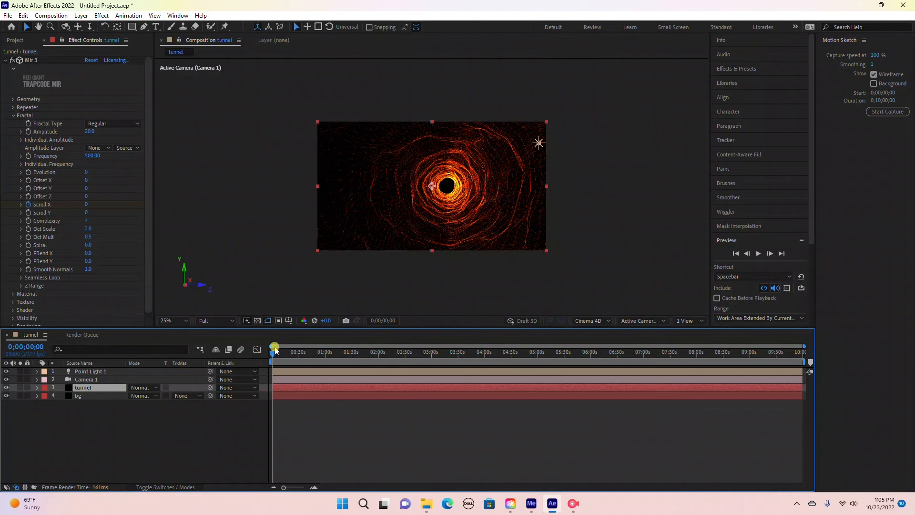
left_click(737, 73)
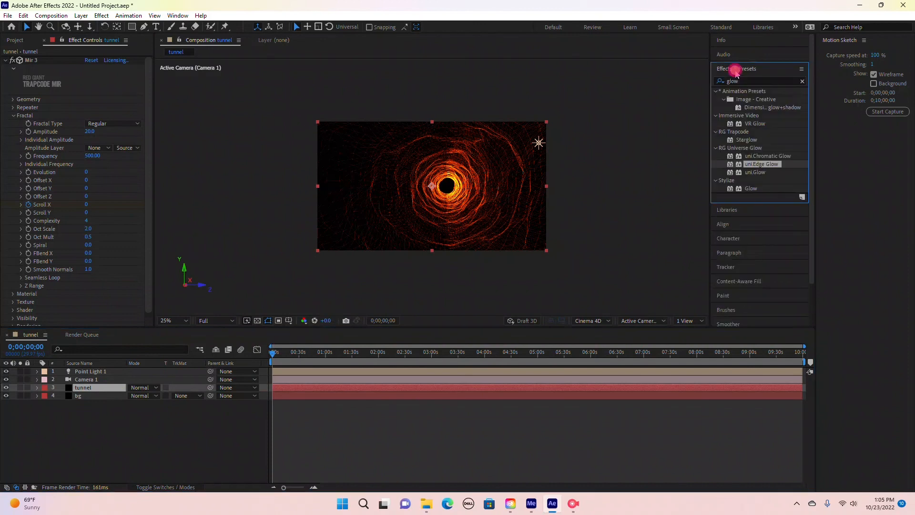
left_click(800, 81)
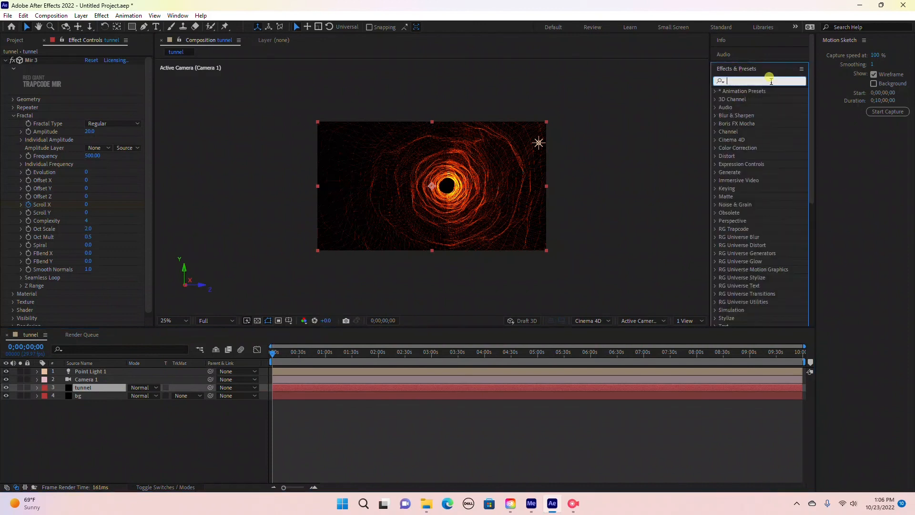
type("glow")
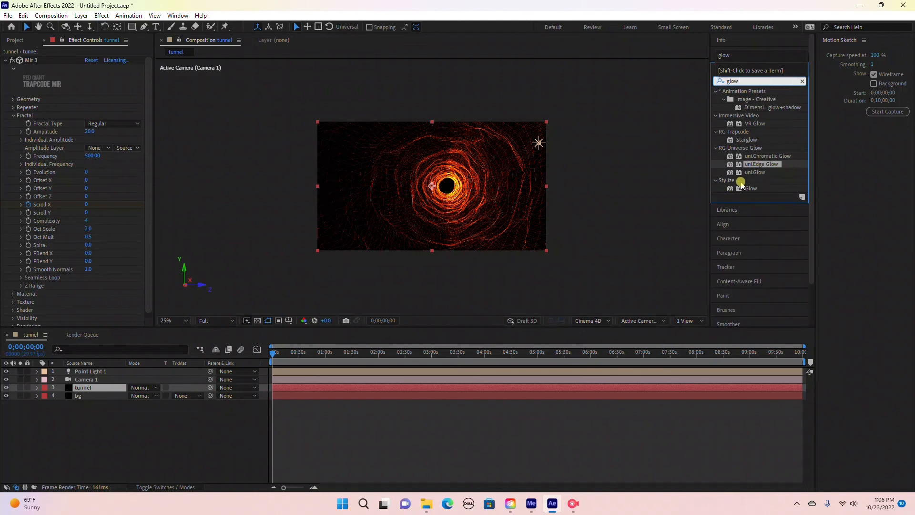
left_click(764, 164)
left_click_drag(765, 163, 93, 391)
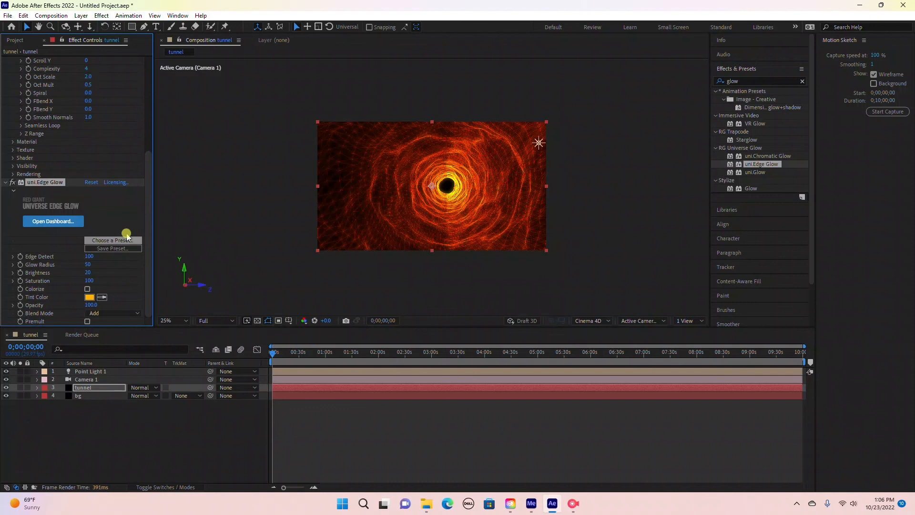
Set the tunnel's Edge Glow to a Glow Radius of 40 and a Brightness of 10.
left_click(86, 264)
type("40")
key("Return")
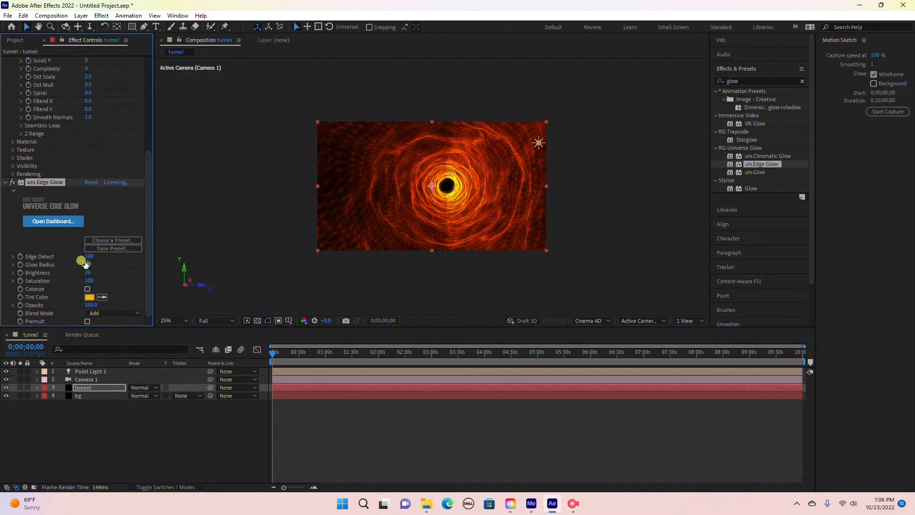
left_click(88, 272)
key("Return")
Set both the Saturation and the Edge Detect of the tunnel's Edge Glow to 75, dismissing any error message.
left_click(88, 279)
type("75")
left_click(91, 284)
left_click(88, 256)
type("75")
left_click_drag(273, 353, 203, 351)
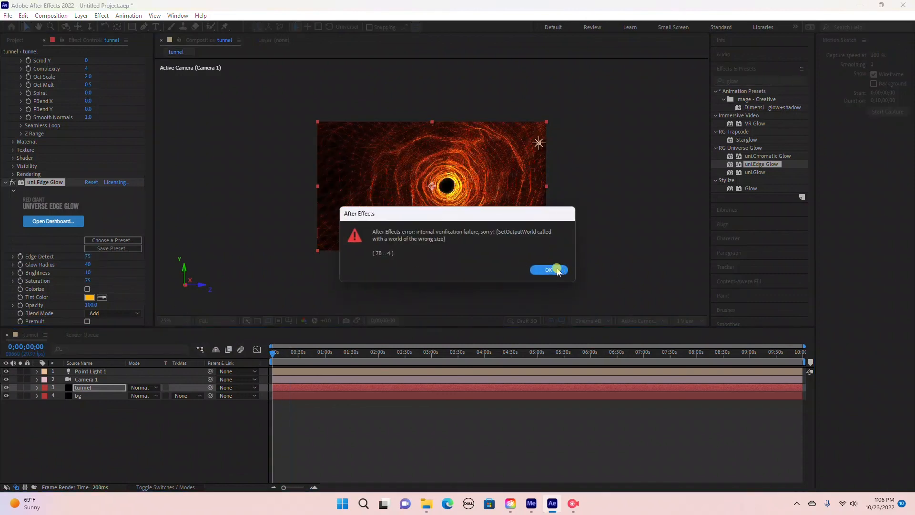
left_click(554, 268)
Add a 4-Color Gradient effect to the tunnel layer and set its blending mode to Color Dodge.
left_click(96, 16)
mouse_move(130, 159)
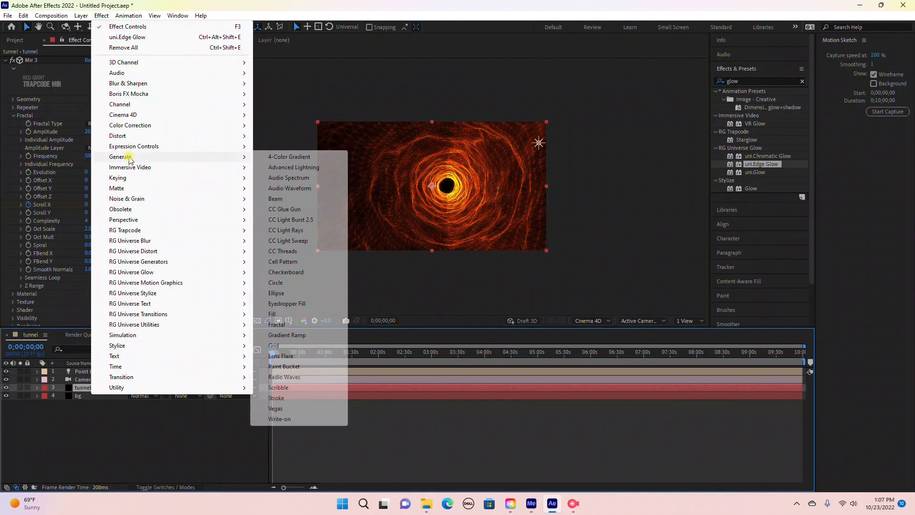
left_click(289, 157)
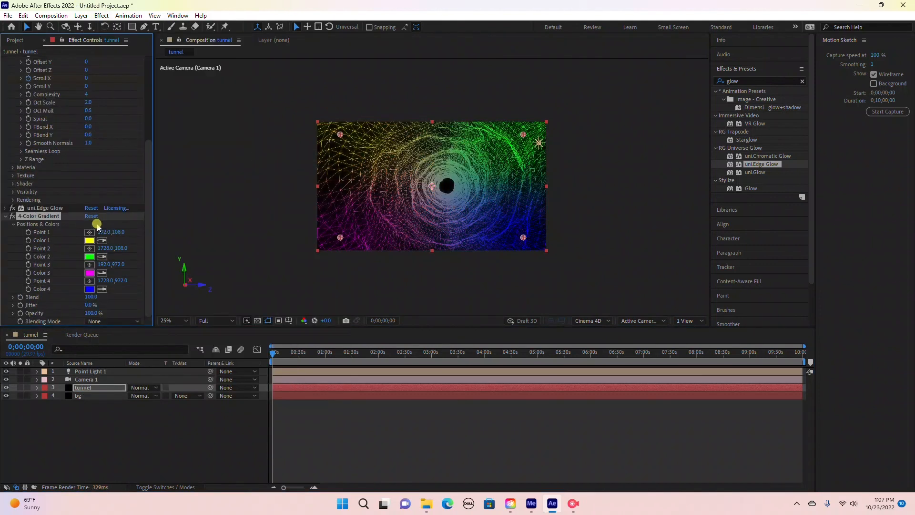
left_click(113, 321)
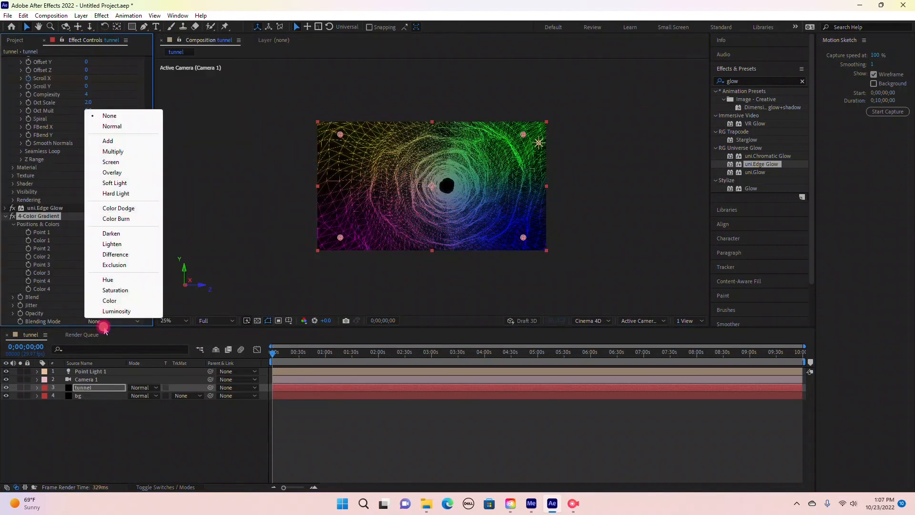
left_click(121, 208)
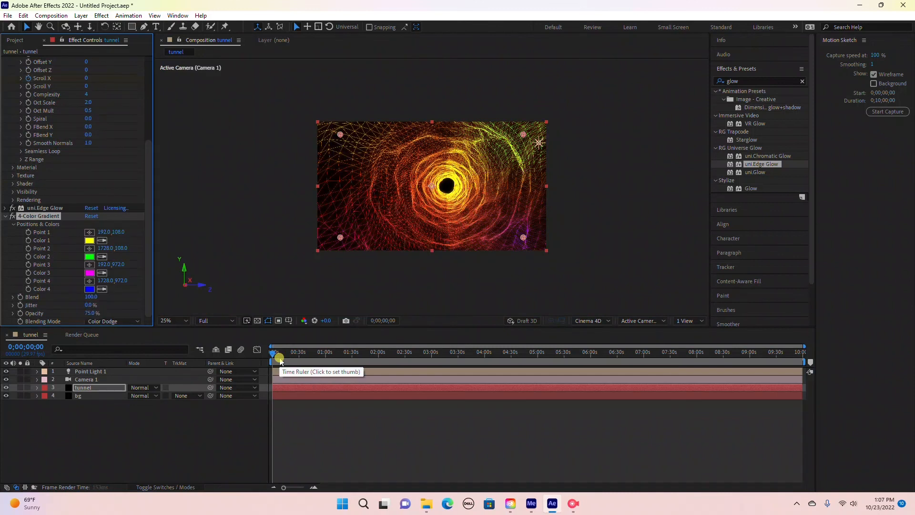
Set the 4-Color Gradient's opacity to 85% and deselect the tunnel layer.
left_click(87, 313)
type("85")
key("Return")
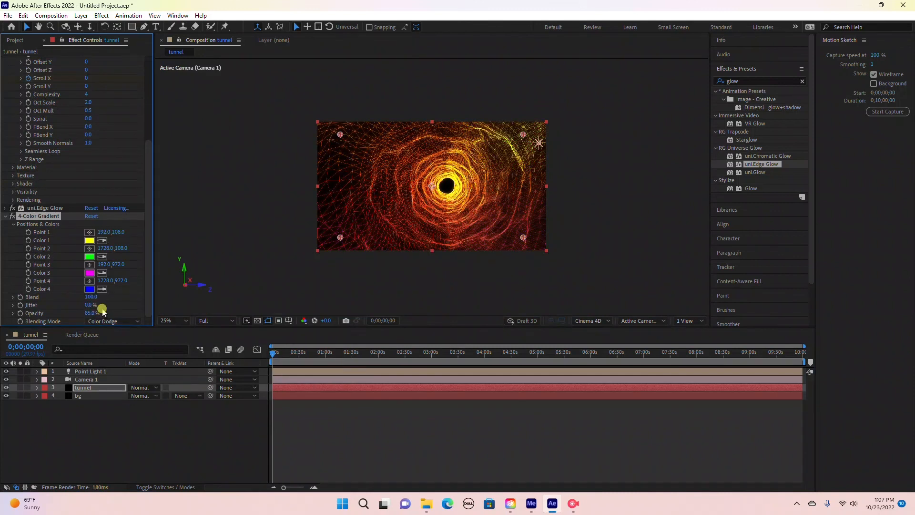
left_click(291, 162)
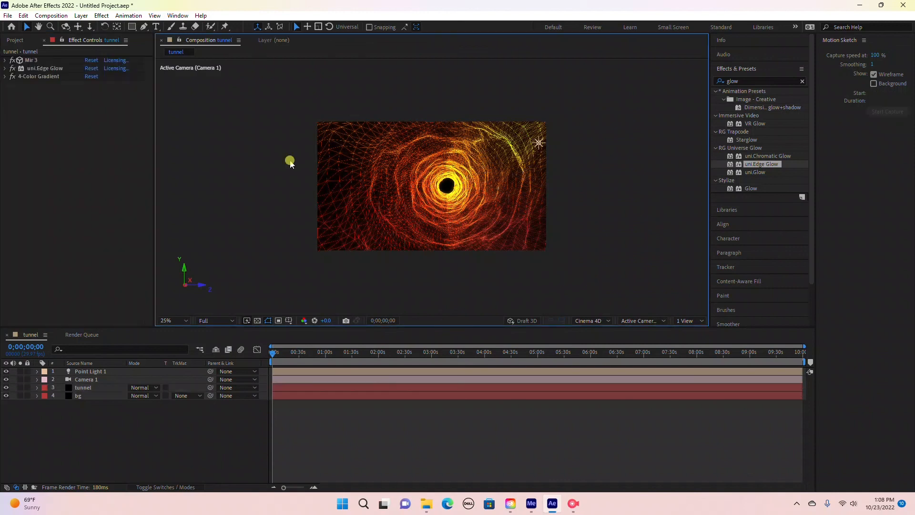